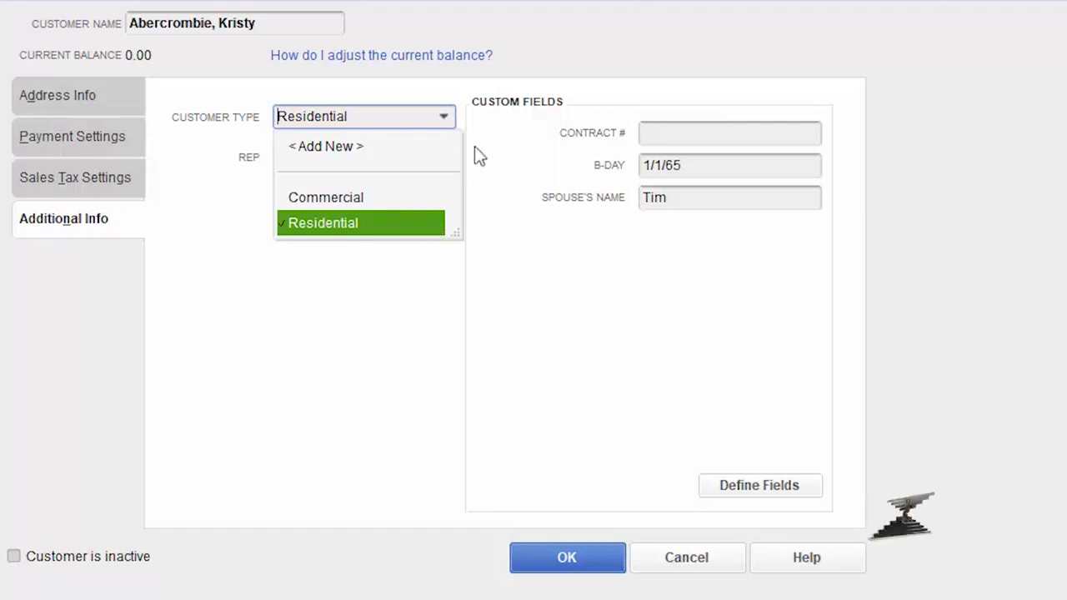
- Close the open customer record without saving and add a customer type named Government Contract to the Customer Type List
left_click(687, 578)
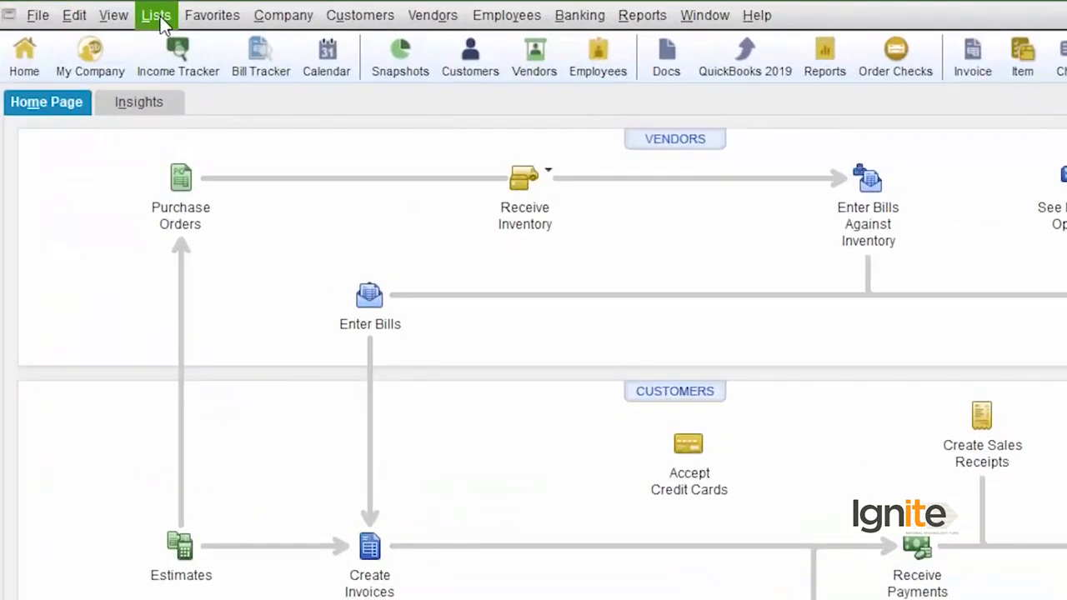
left_click(156, 15)
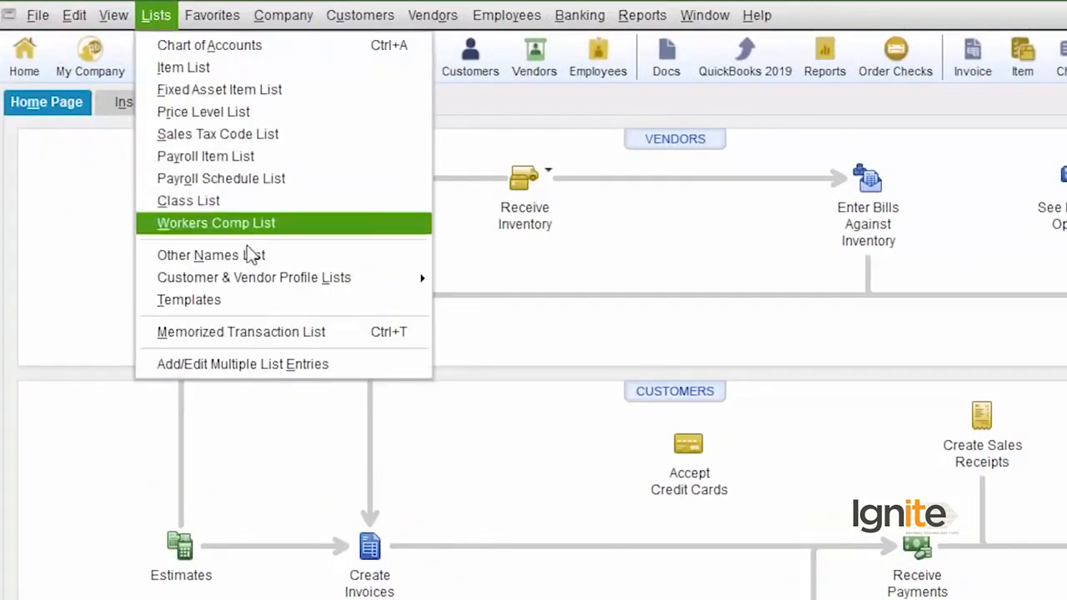
mouse_move(256, 278)
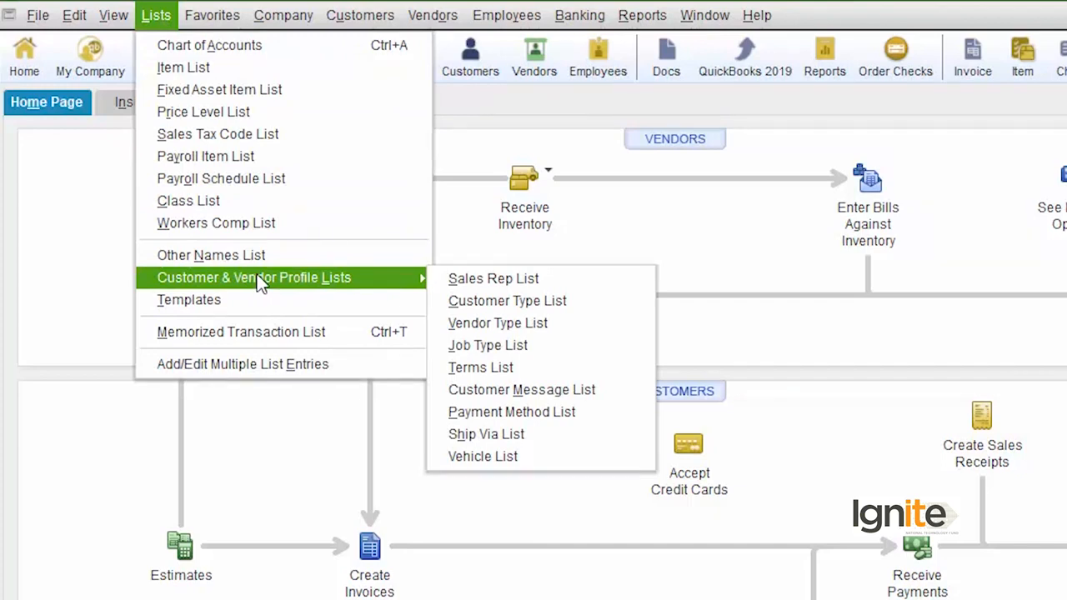
left_click(536, 301)
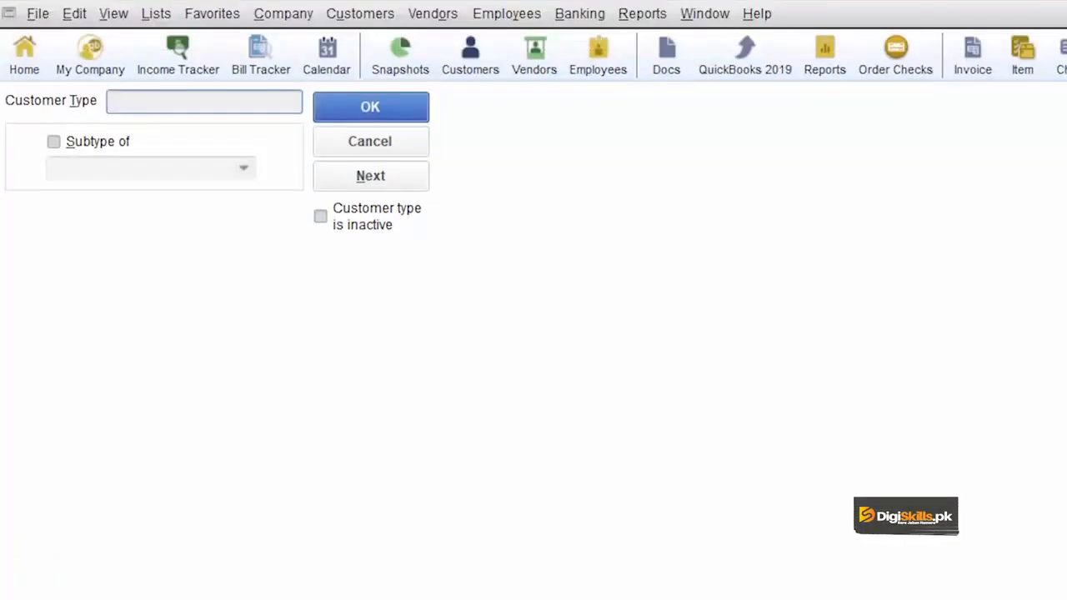
type("Government Contract")
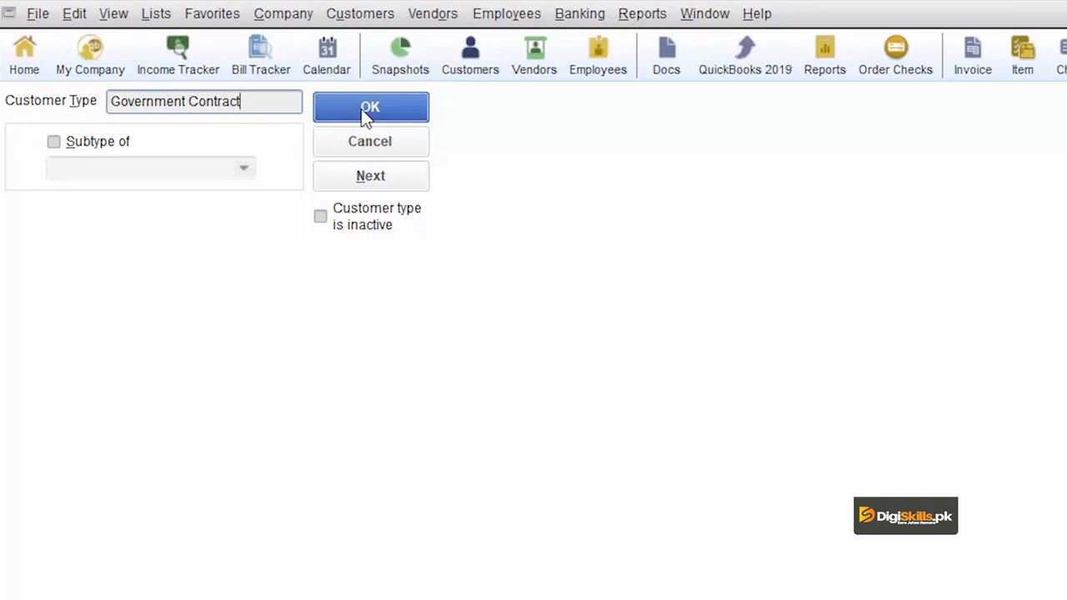
left_click(387, 119)
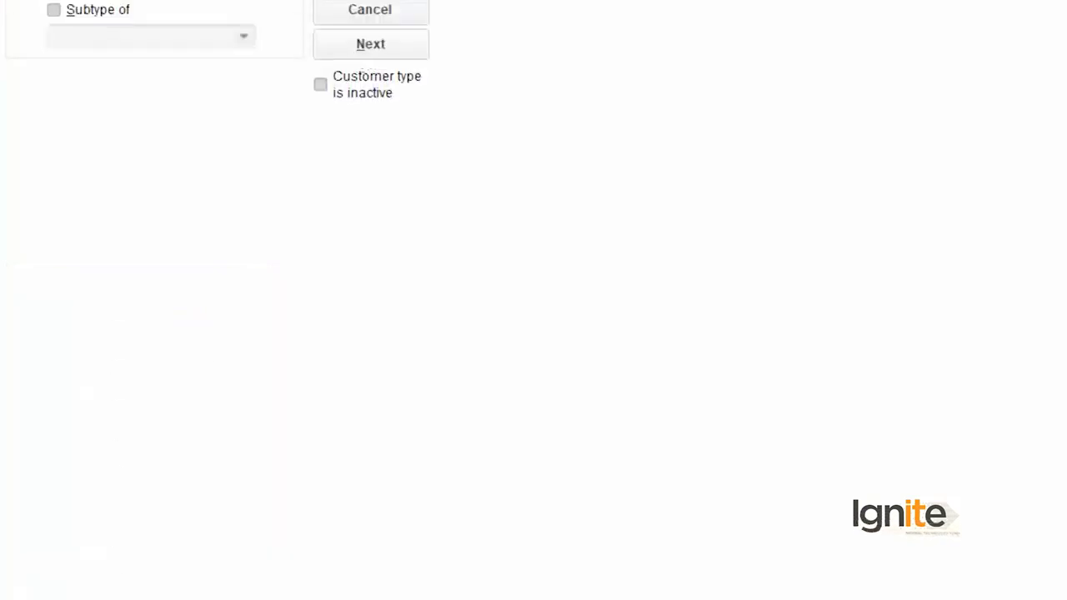
- Add a customer type named Private and close the Customer Type List
type("Private")
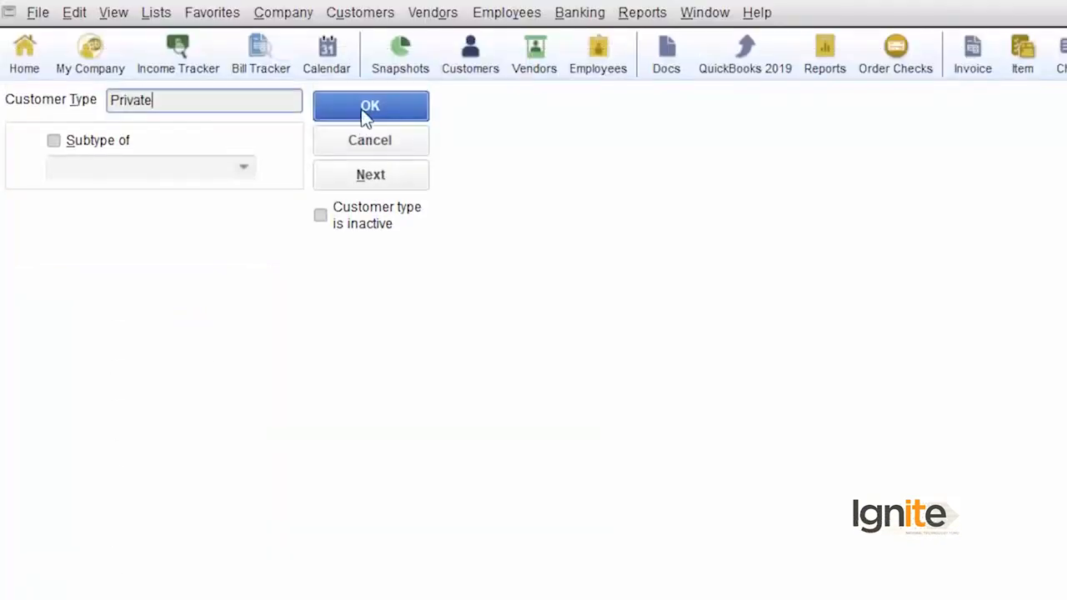
left_click(369, 112)
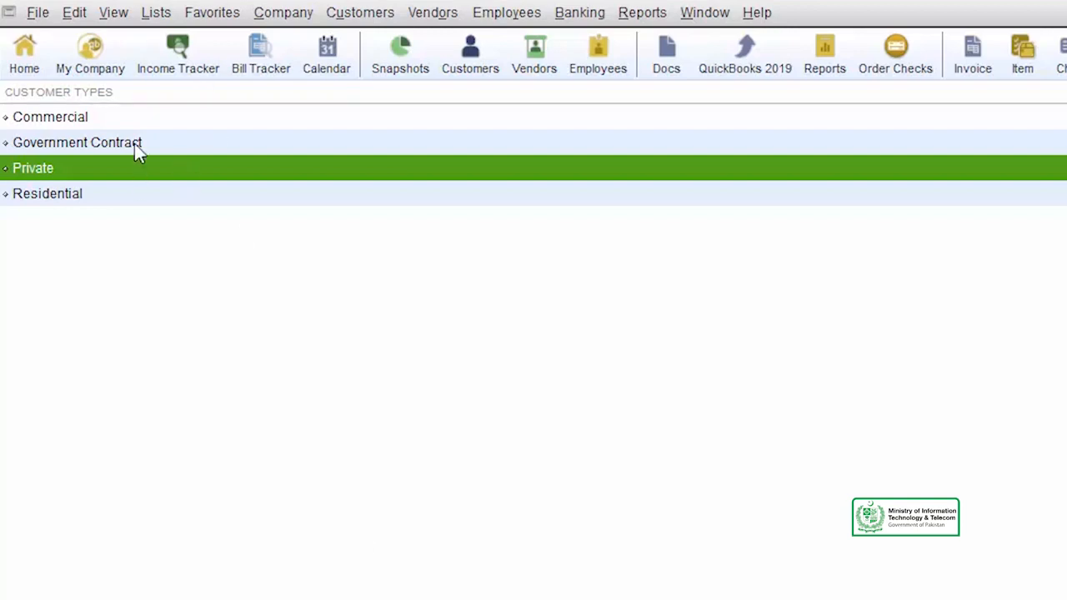
left_click(1058, 15)
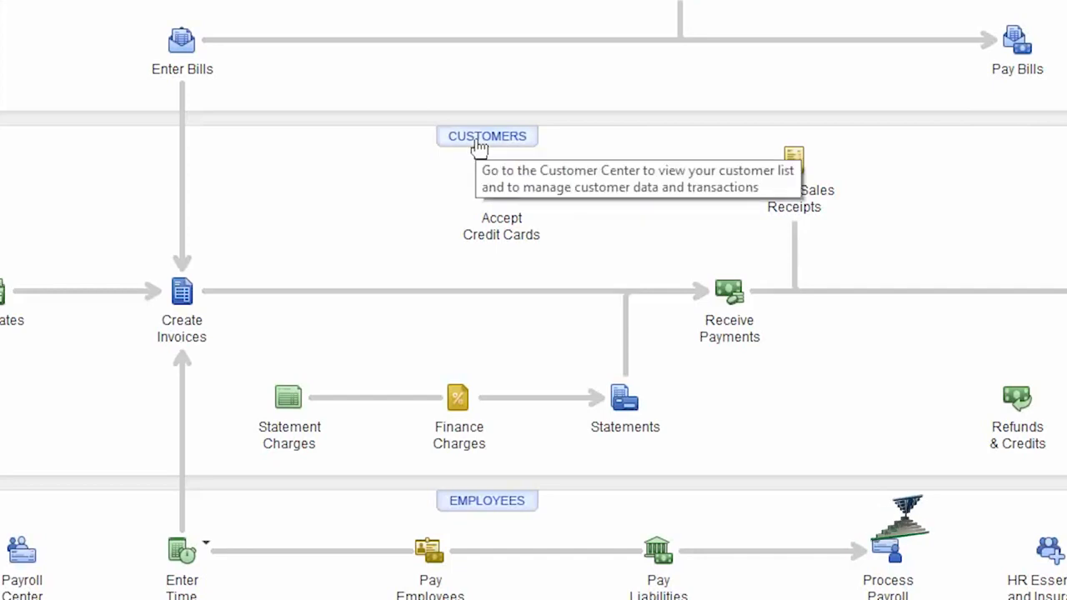
- In the Customer Center, set the first listed customer's type to Private and save the record
left_click(478, 140)
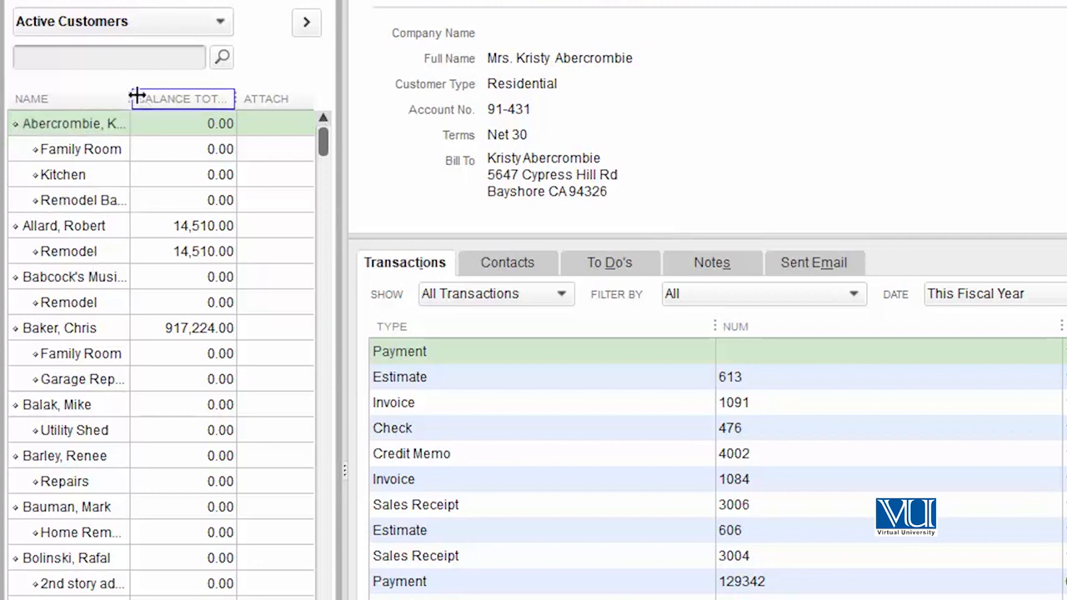
left_click(171, 129)
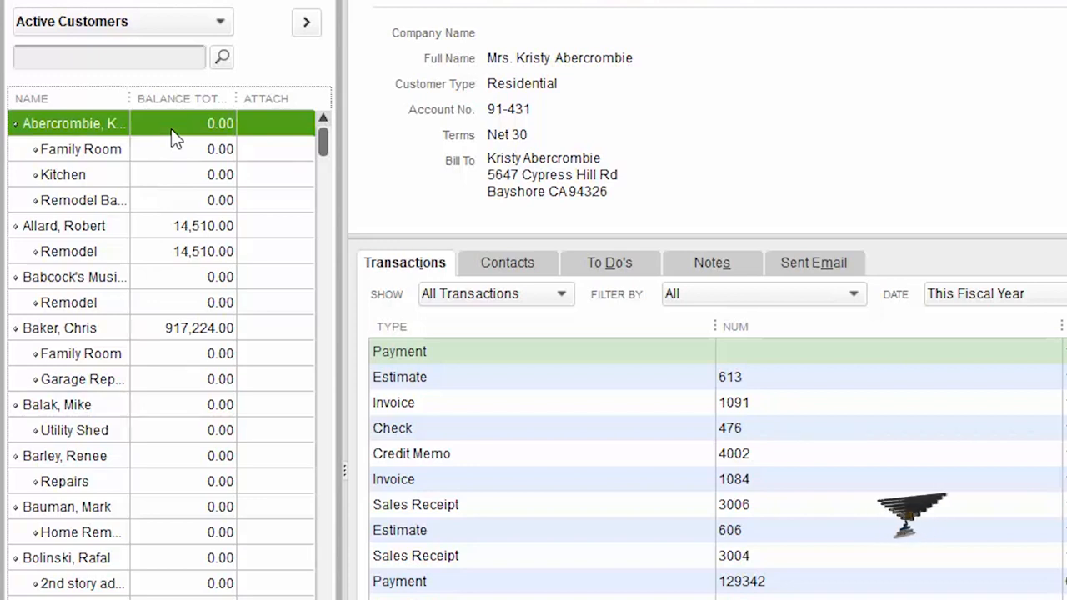
right_click(174, 139)
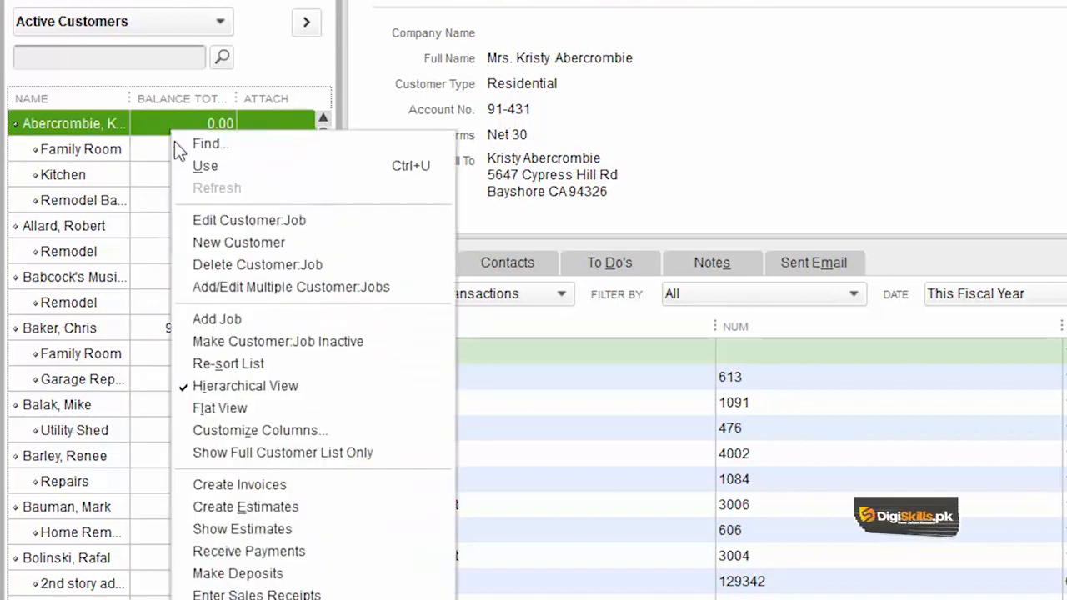
left_click(264, 222)
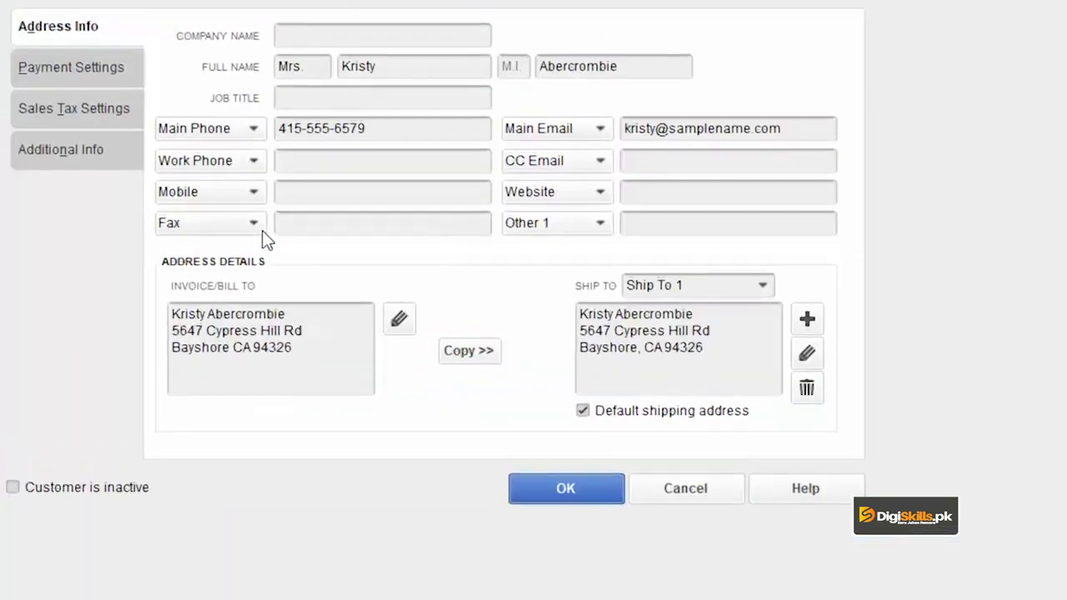
left_click(62, 215)
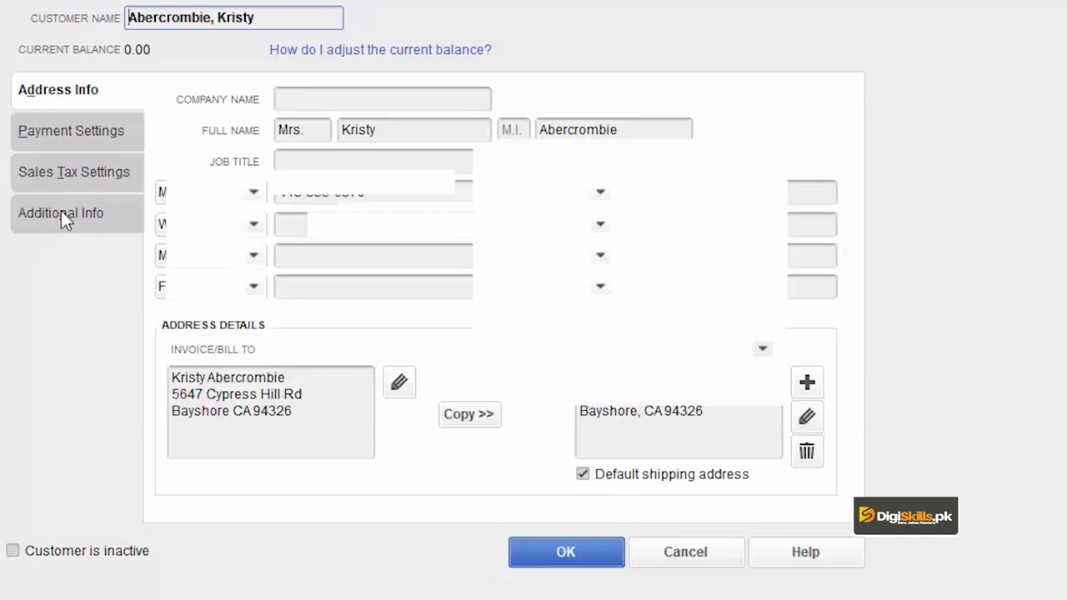
left_click(443, 112)
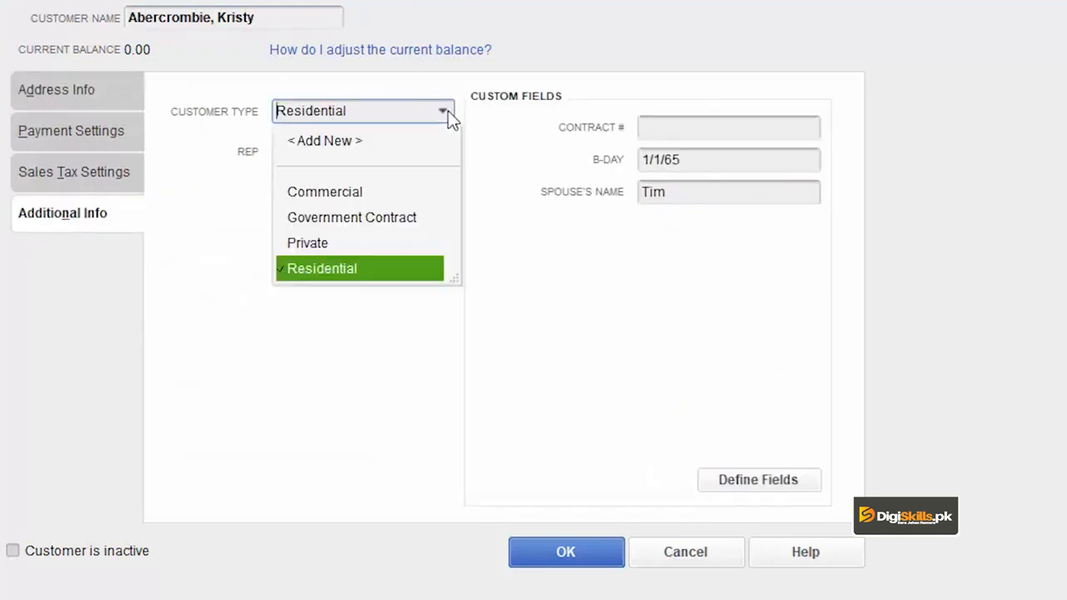
left_click(364, 244)
left_click(584, 560)
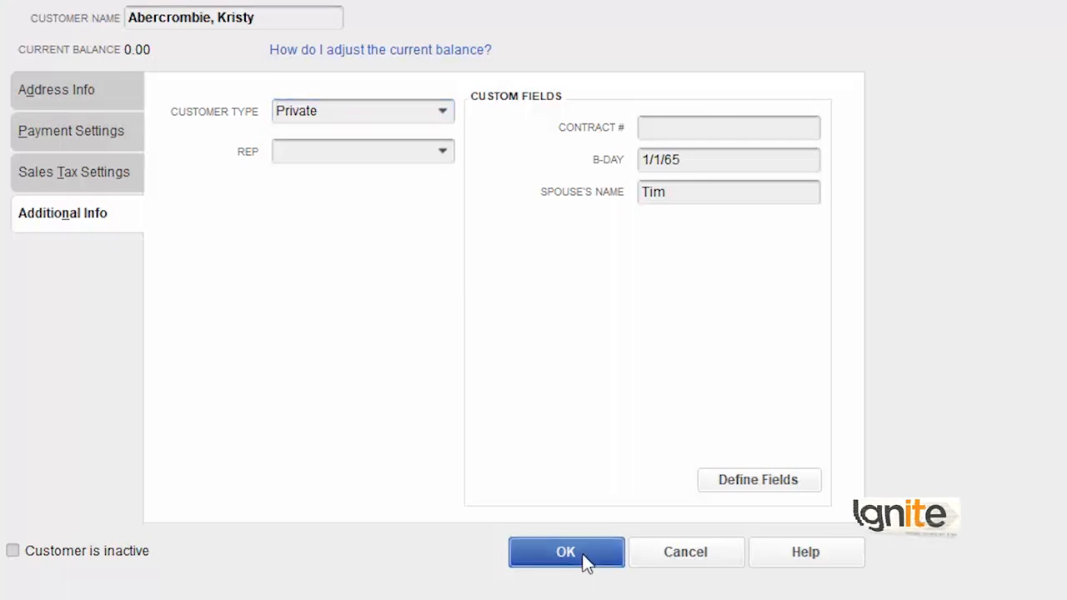
- Set the customer type of the second main customer, the one with the Remodel job and 14,510.00 balance, to Private
left_click(64, 305)
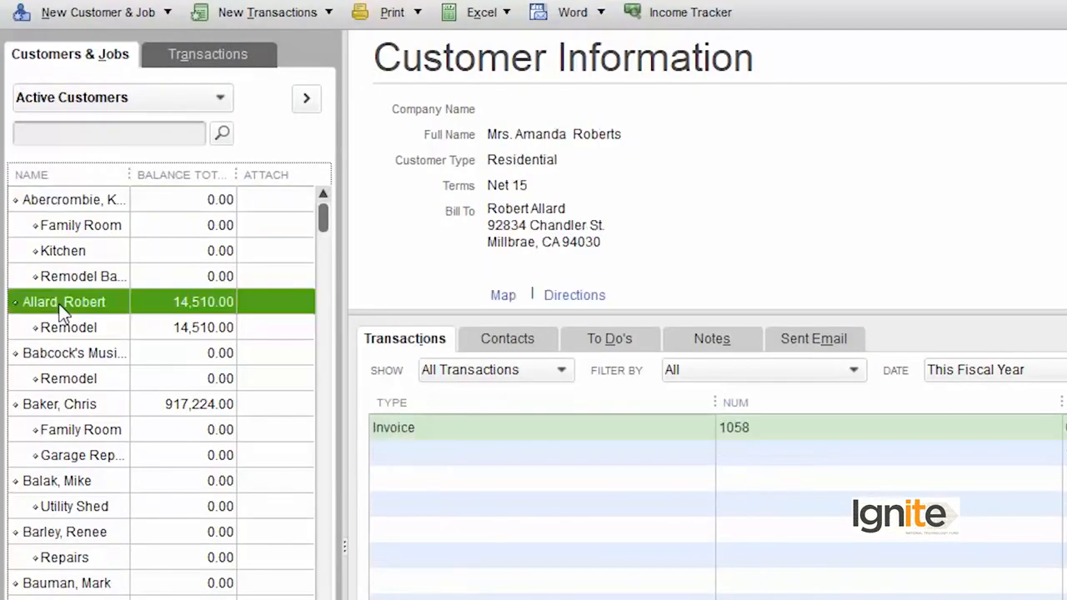
right_click(64, 307)
left_click(151, 396)
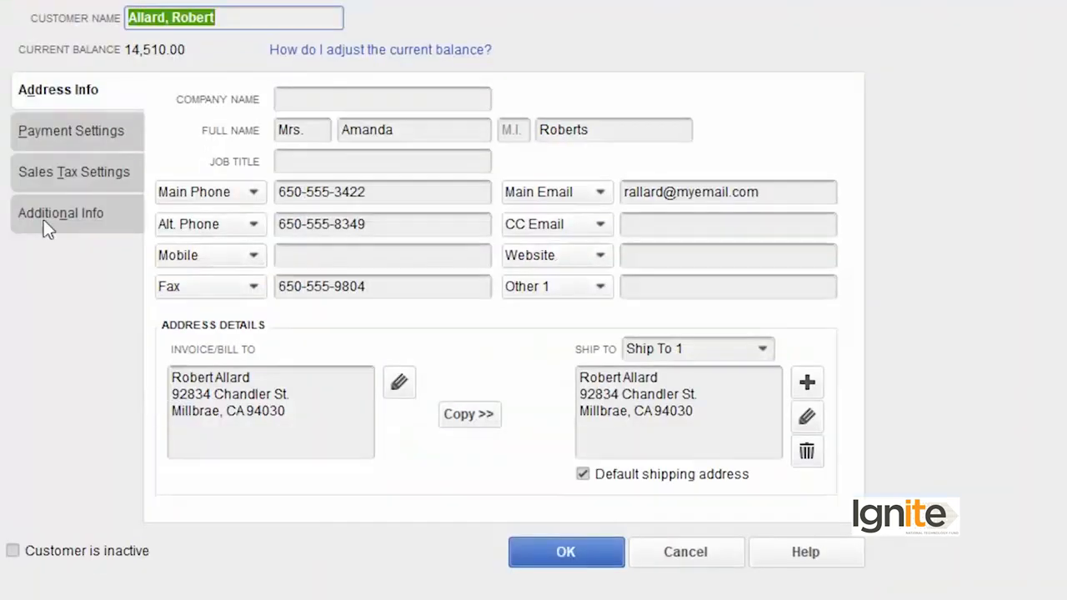
left_click(43, 218)
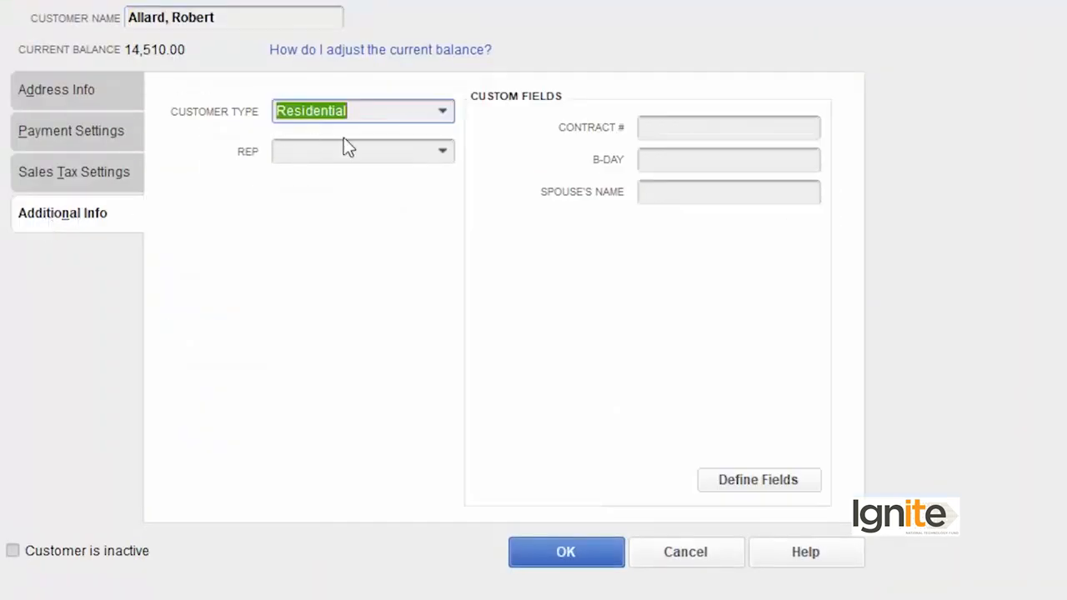
left_click(442, 119)
left_click(338, 242)
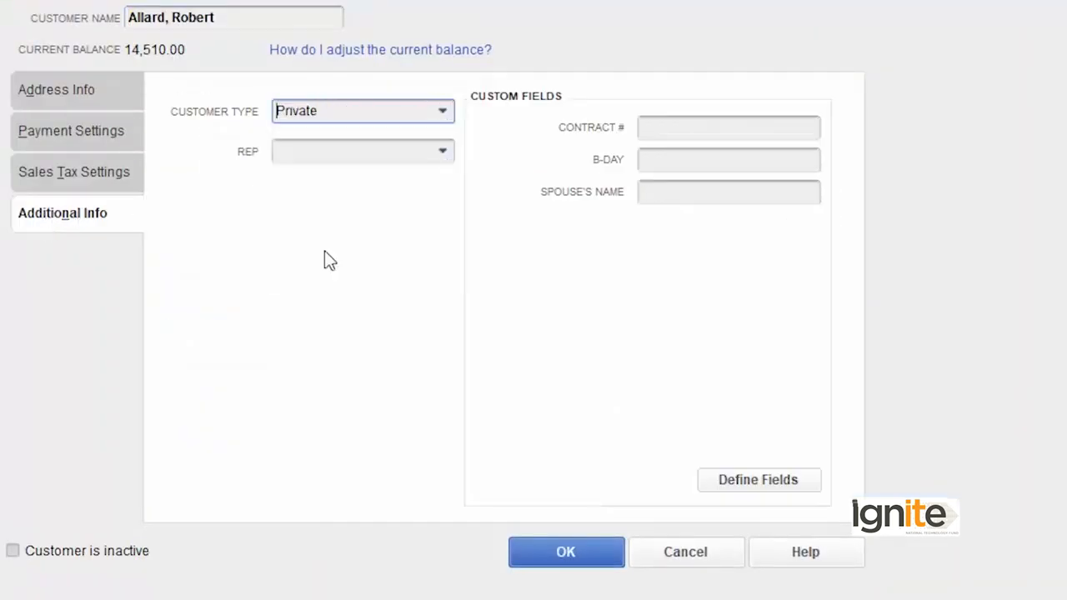
left_click(576, 564)
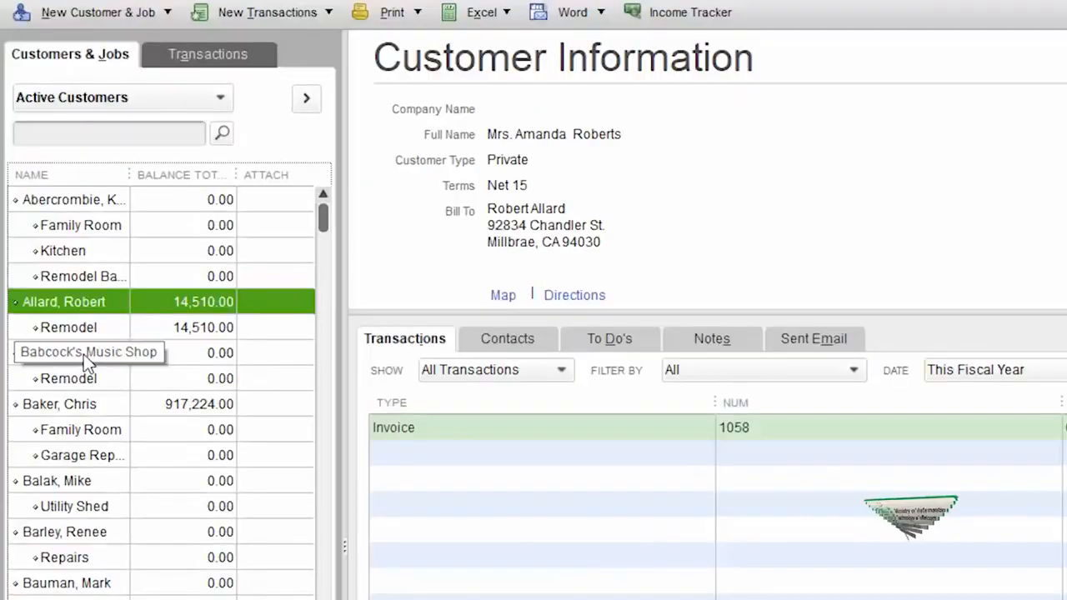
- Set the customer type of Babcock's Music Shop to Government Contract and save the record
left_click(87, 358)
right_click(87, 358)
left_click(242, 443)
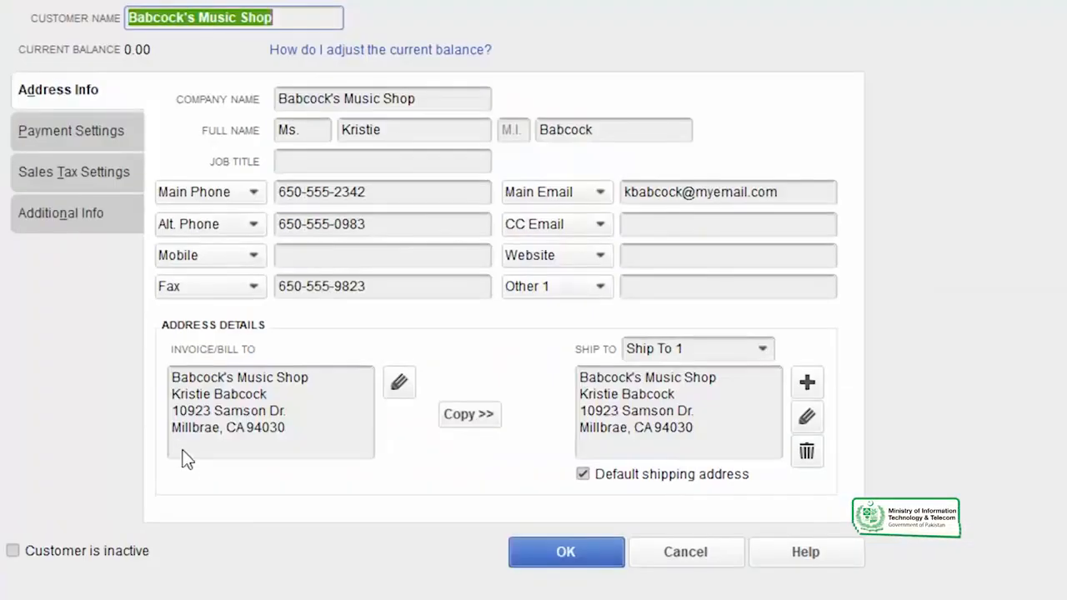
left_click(84, 217)
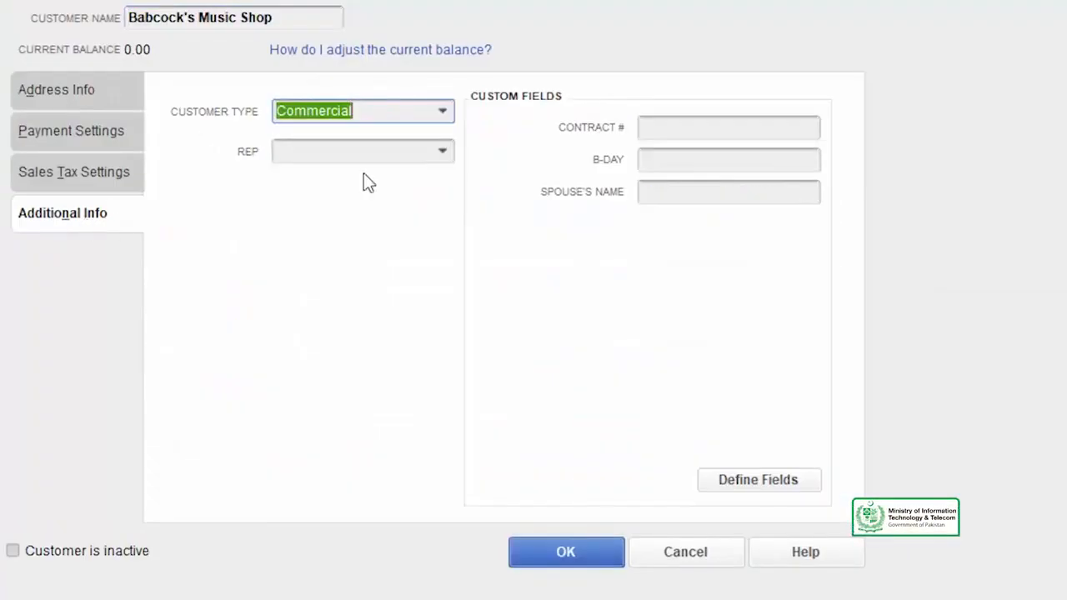
left_click(442, 115)
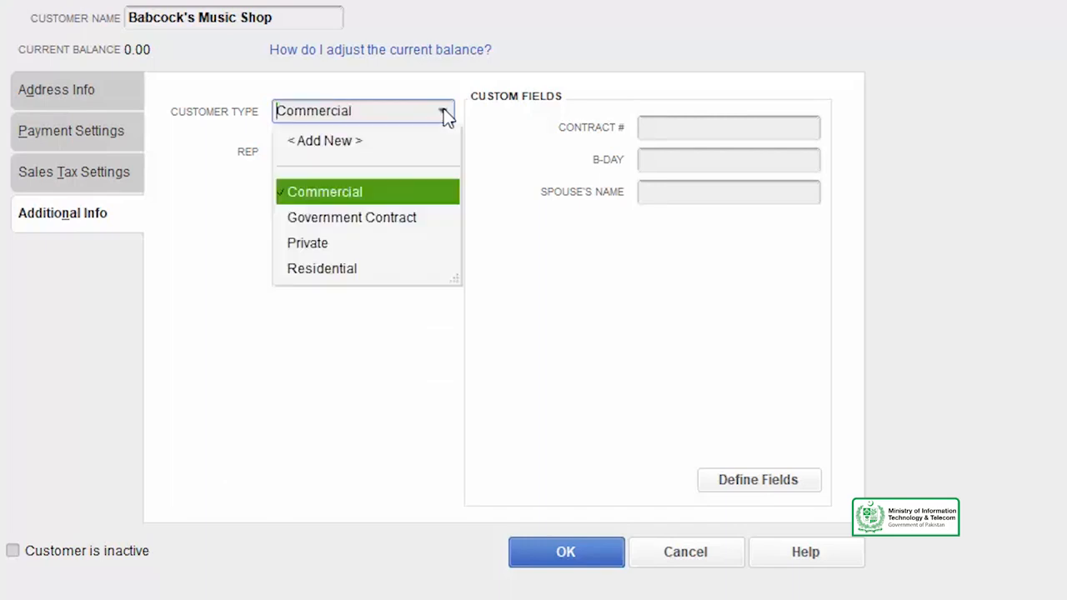
left_click(404, 221)
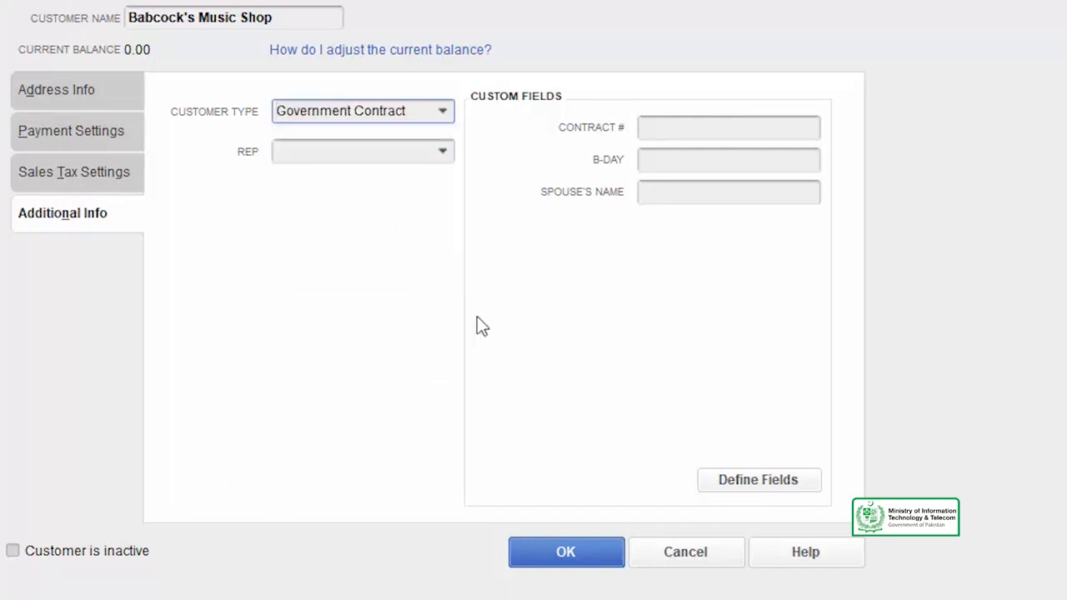
left_click(543, 550)
- Set the customer type of the customer who owns the Utility Shed job to Government Contract and save the record
right_click(116, 488)
left_click(201, 508)
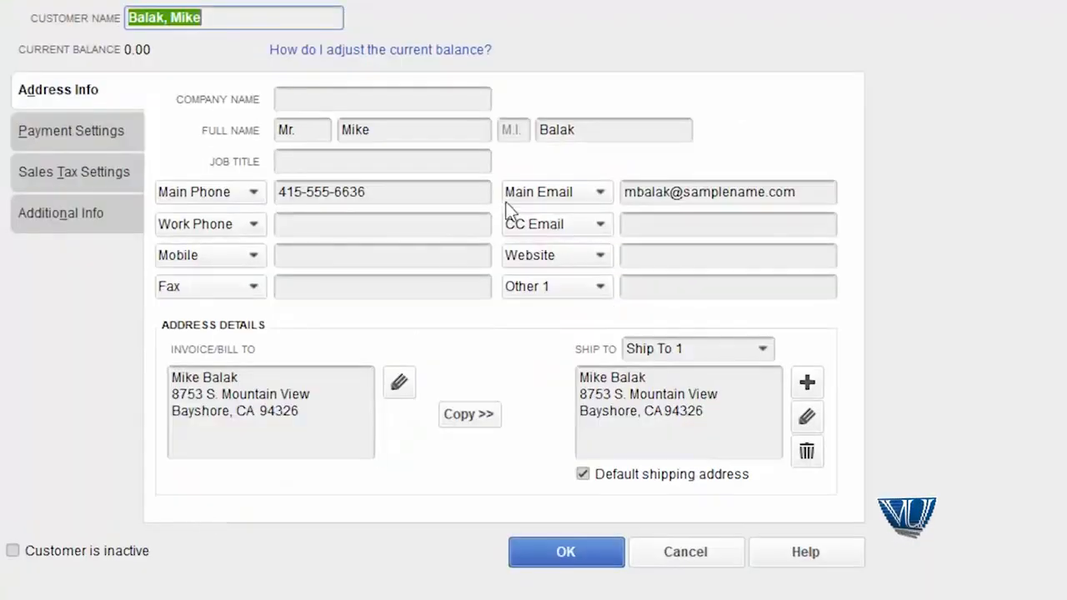
left_click(70, 215)
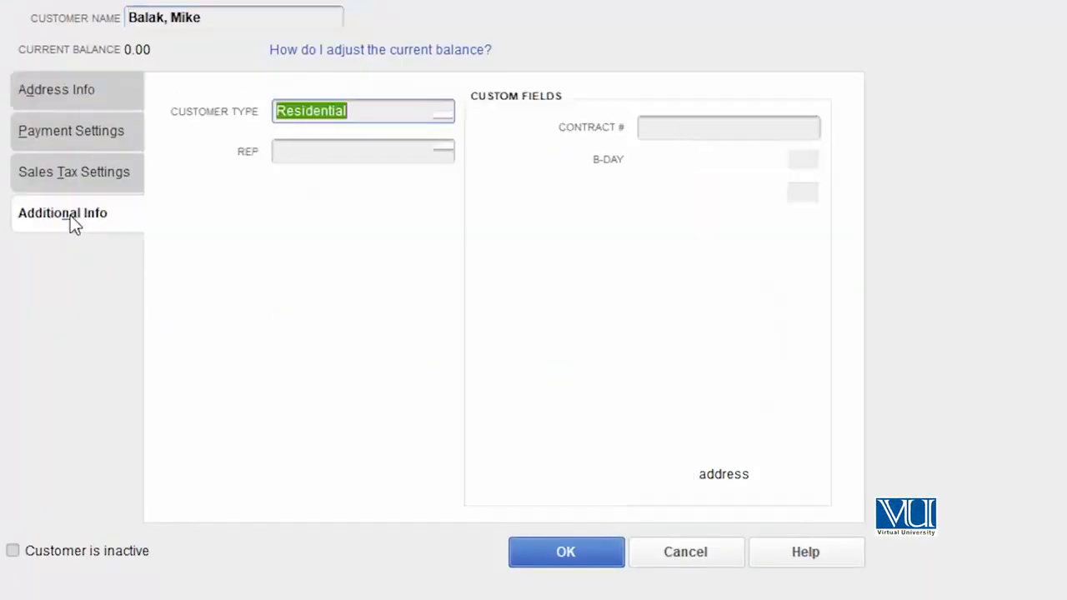
left_click(442, 112)
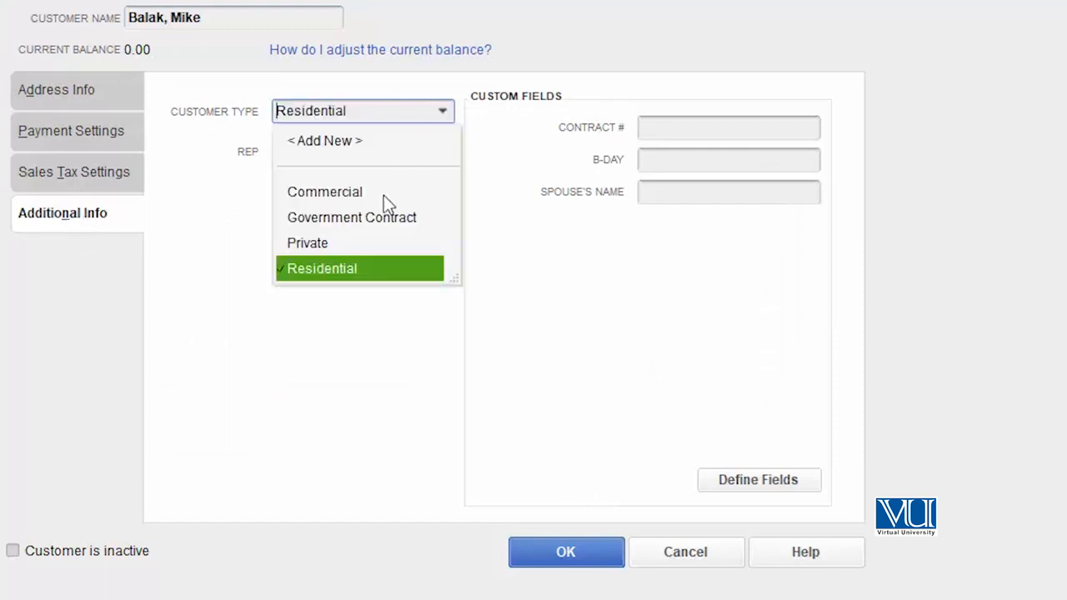
left_click(377, 222)
left_click(566, 563)
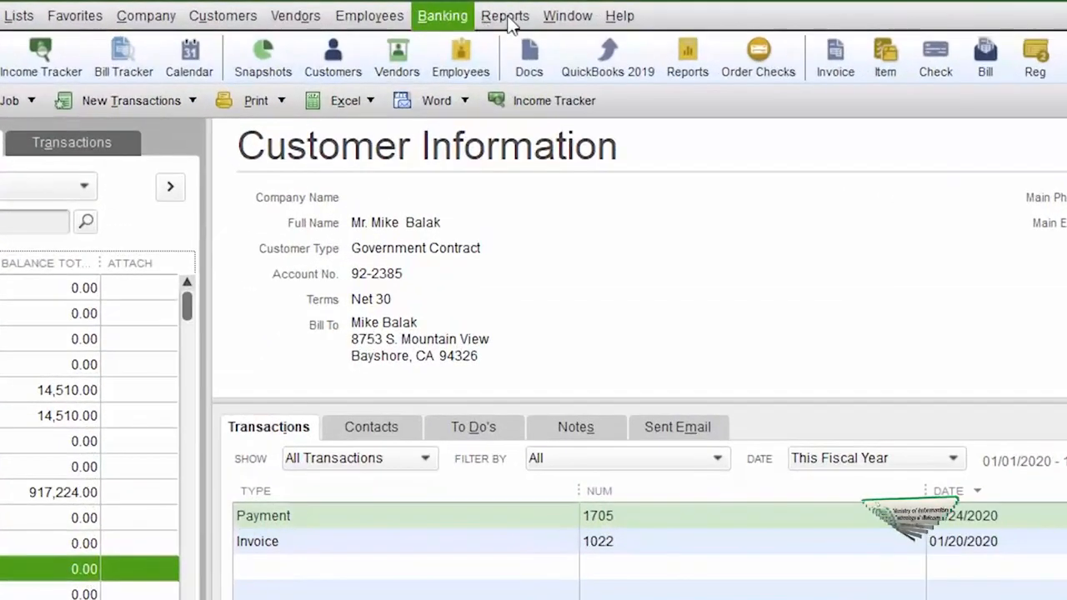
- Open the Customer Contact List report from the list reports
left_click(395, 20)
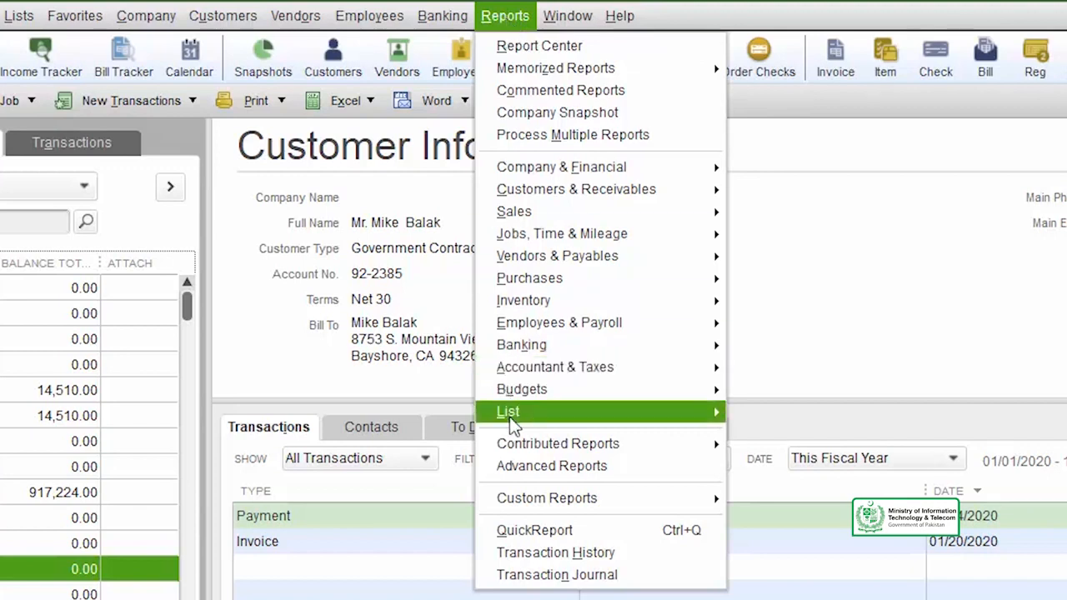
mouse_move(533, 415)
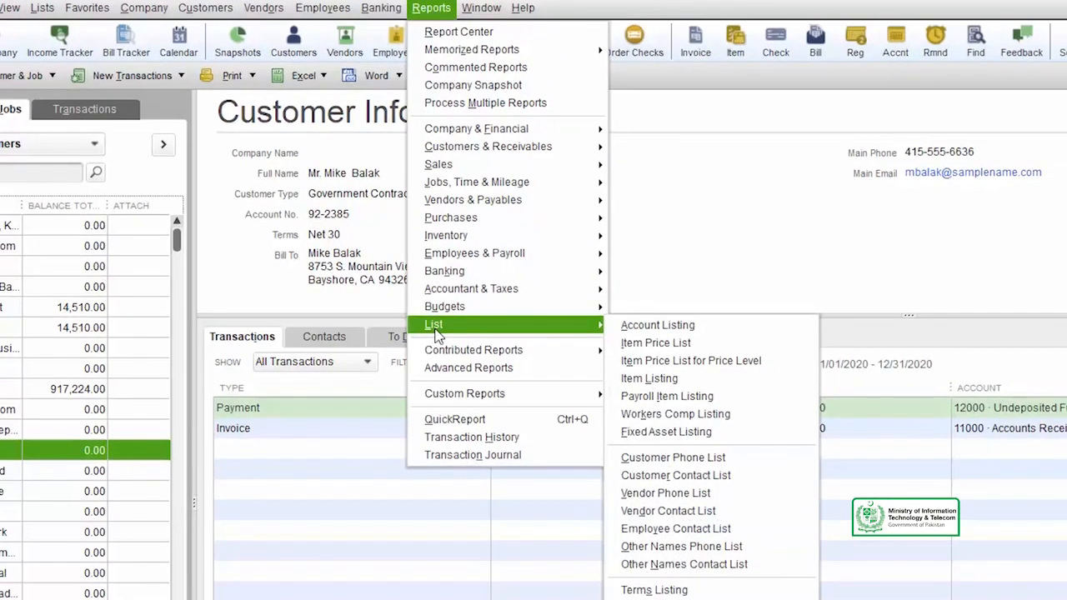
left_click(736, 475)
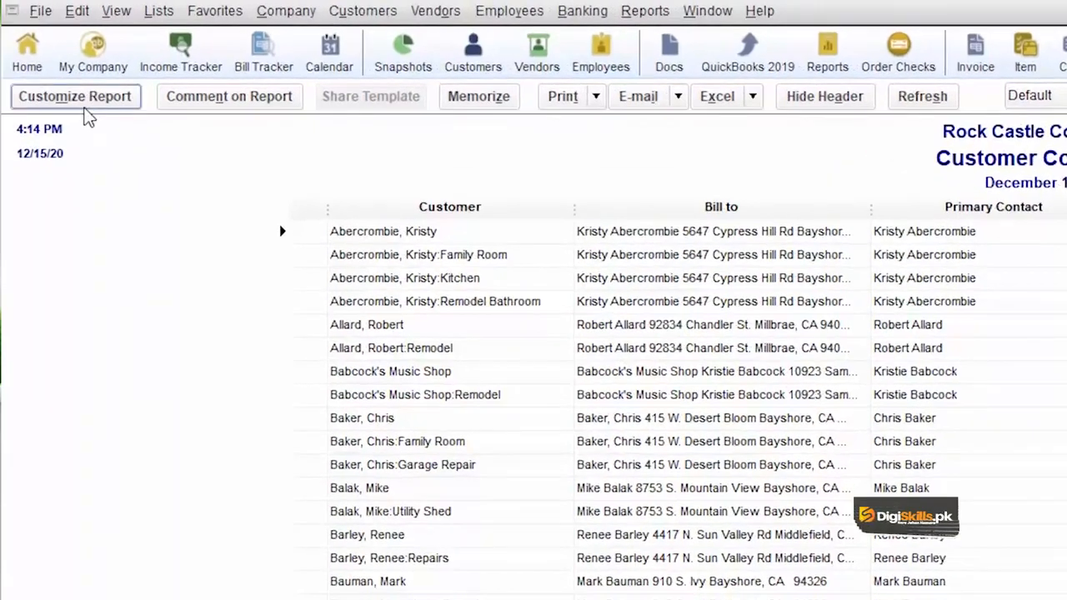
- Customize the report to show only the Customer, Balance Total and Customer Type columns, removing the others such as Fax
left_click(84, 106)
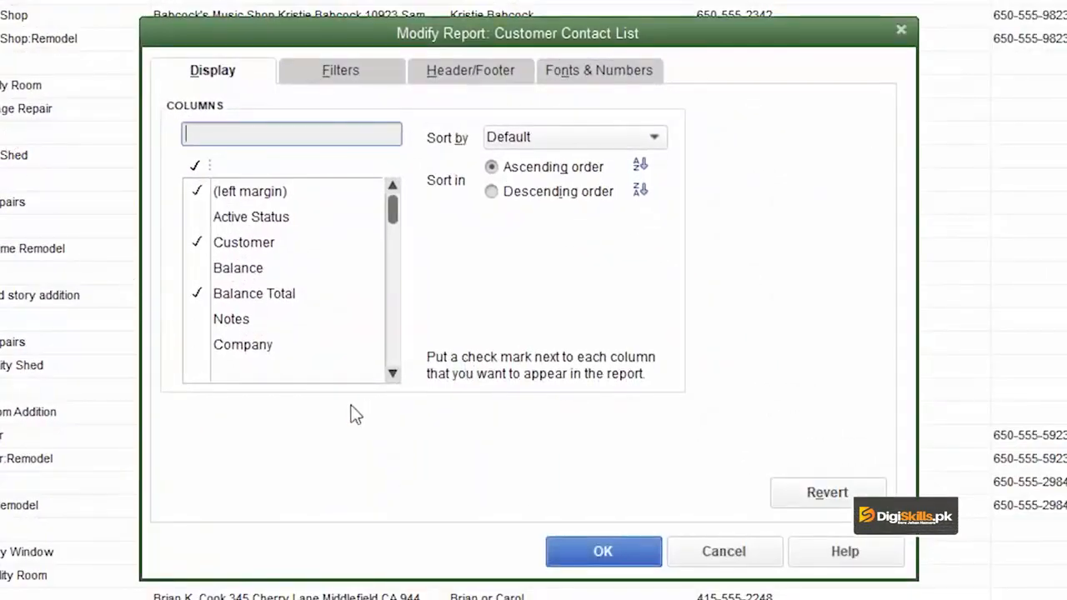
left_click(392, 316)
scroll(393, 379, "down", 4)
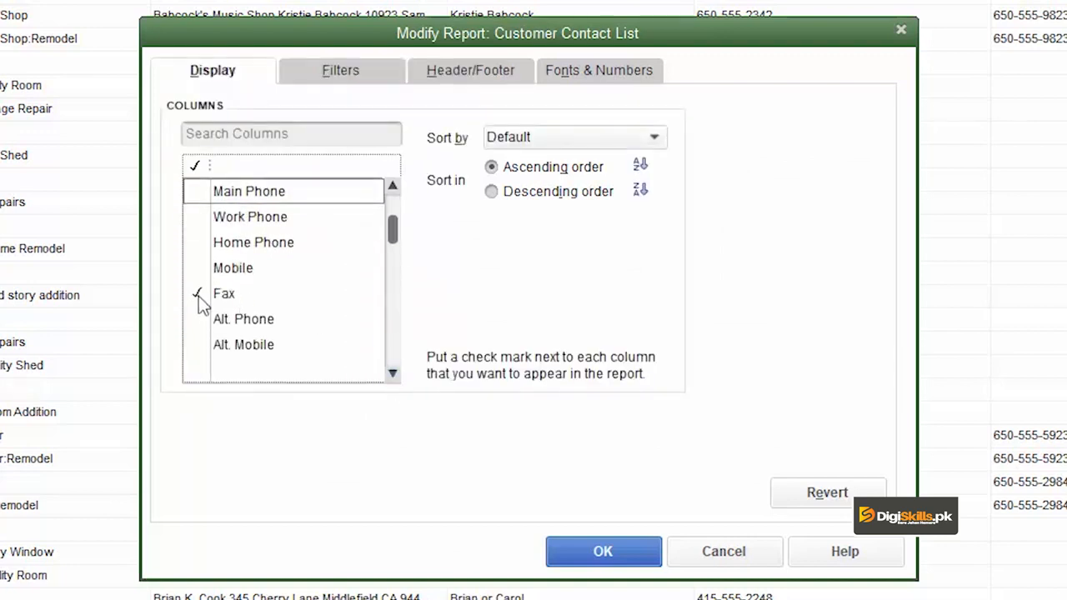
left_click(199, 296)
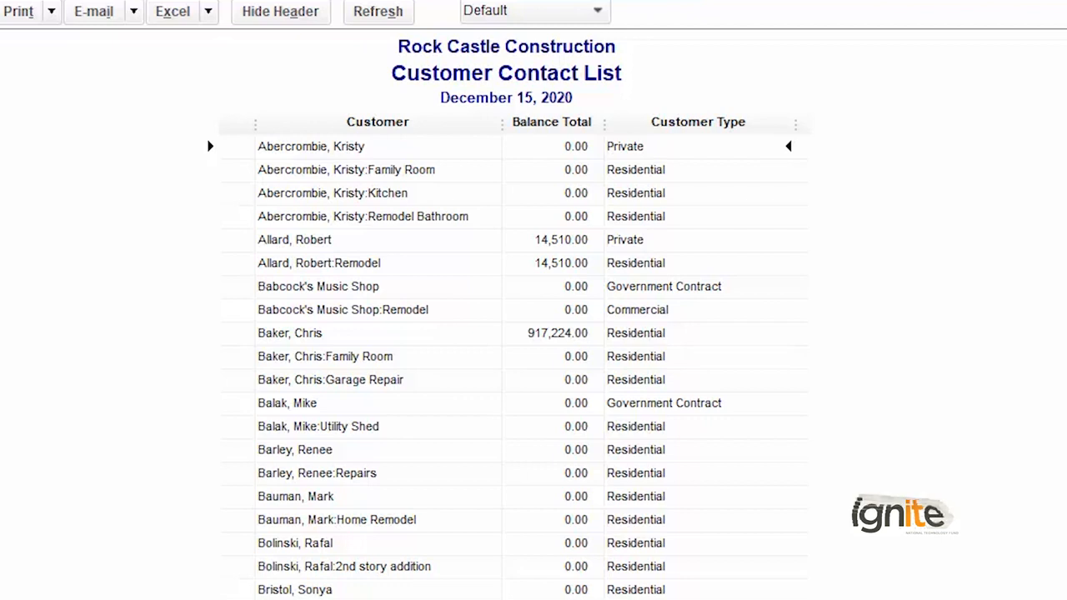
- Look through the customized Customer Contact List to examine the customer types assigned to customers and jobs
scroll(513, 367, "down", 20)
scroll(513, 367, "down", 20)
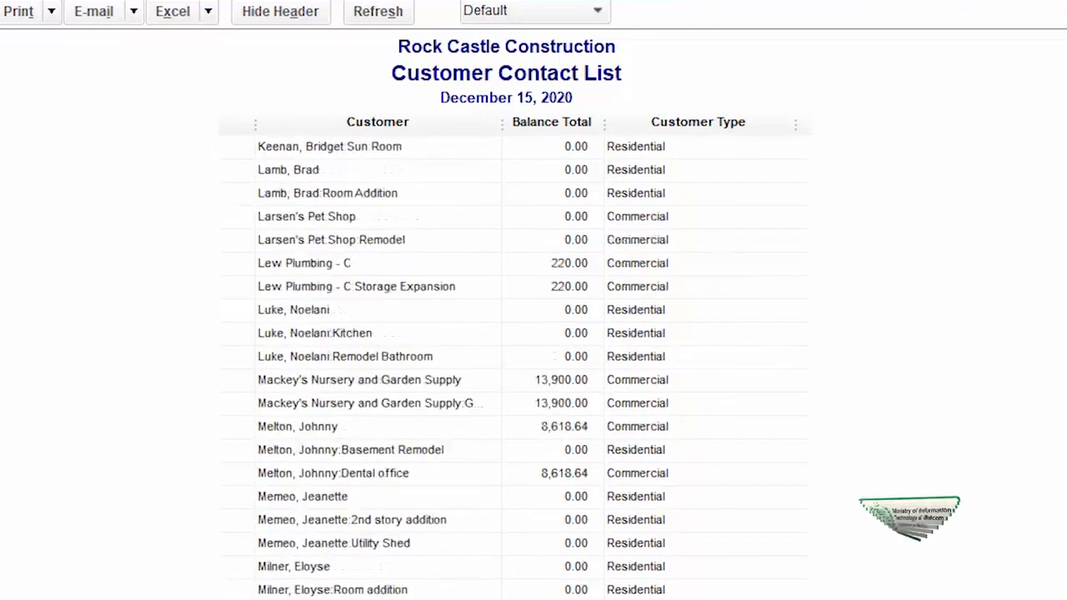
scroll(512, 367, "up", 5)
scroll(512, 367, "down", 5)
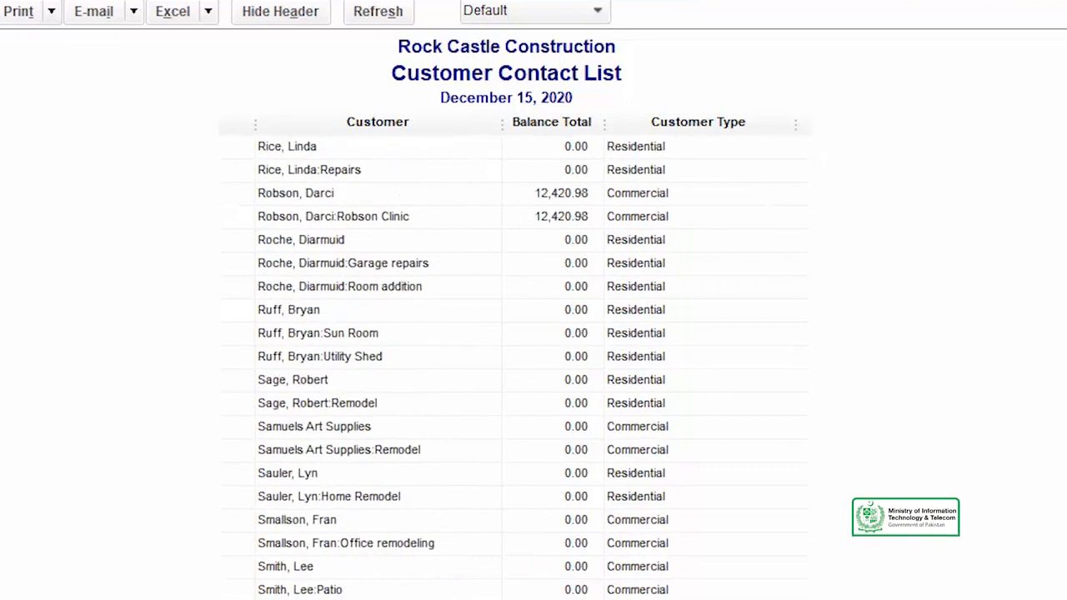
scroll(513, 367, "up", 20)
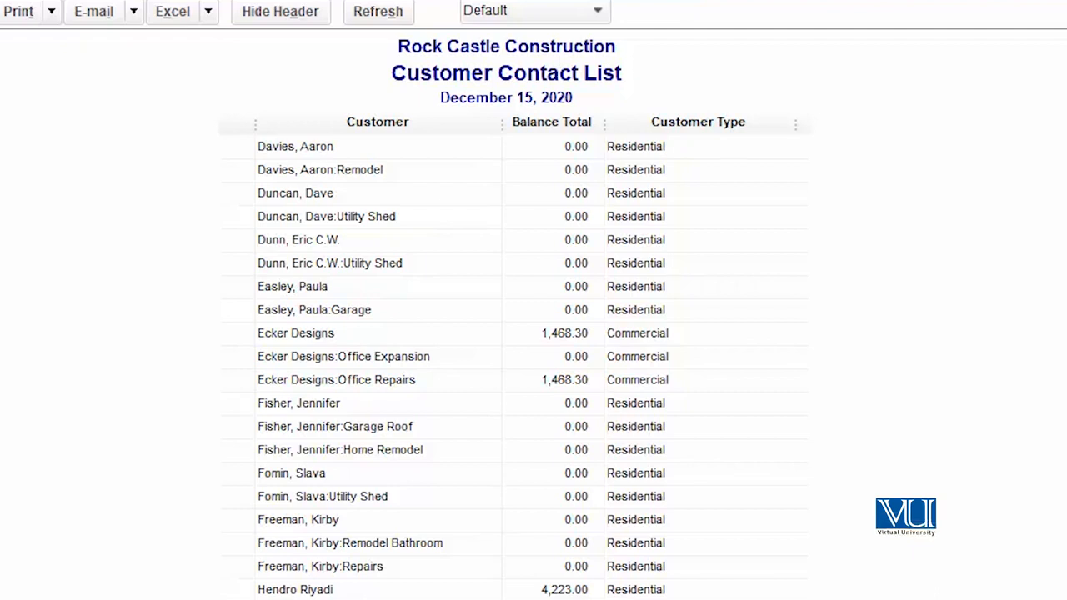
key("Page_Up")
key("Page_Up")
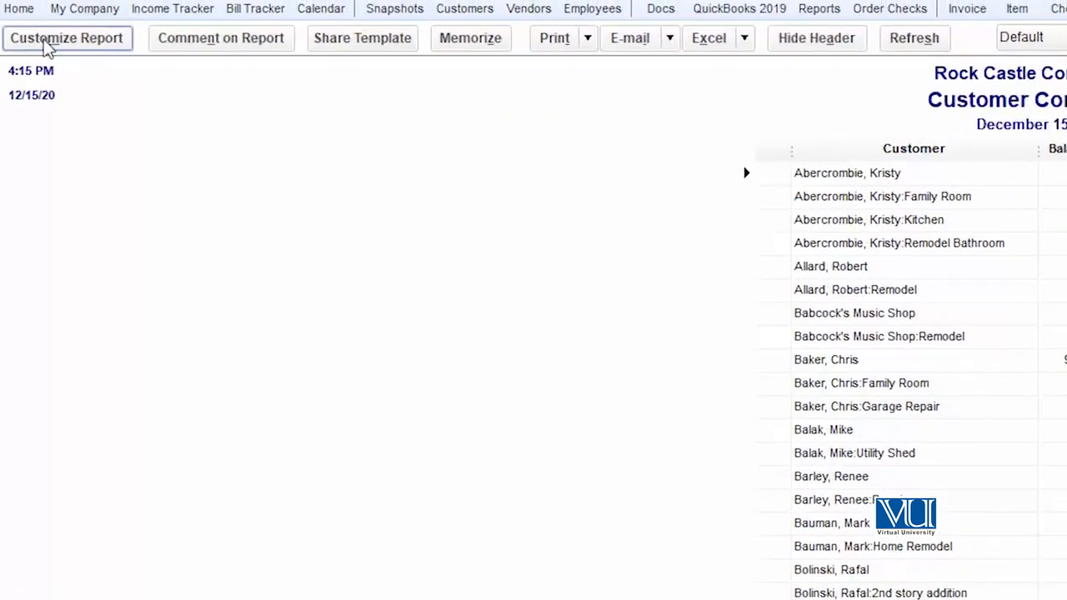
- Filter the Customer Contact List report by the Private customer type and apply the filter
left_click(46, 41)
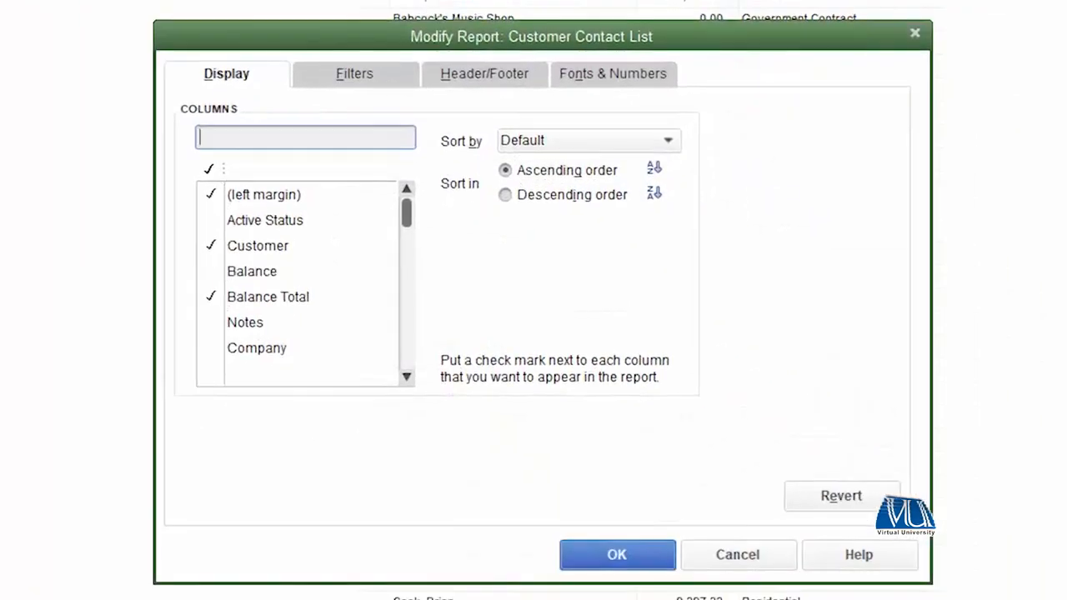
left_click(370, 75)
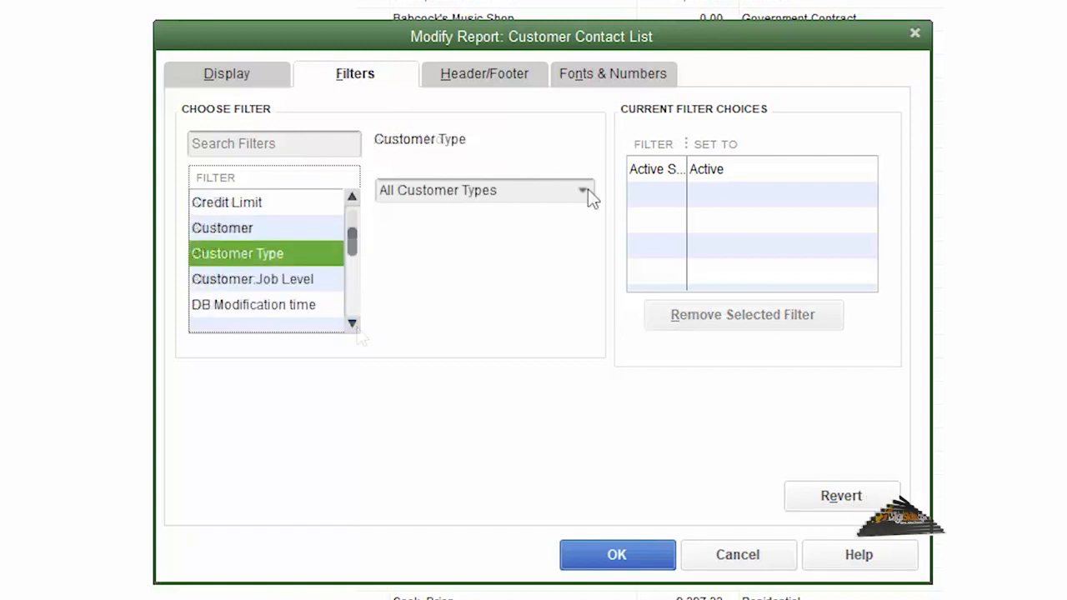
left_click(587, 192)
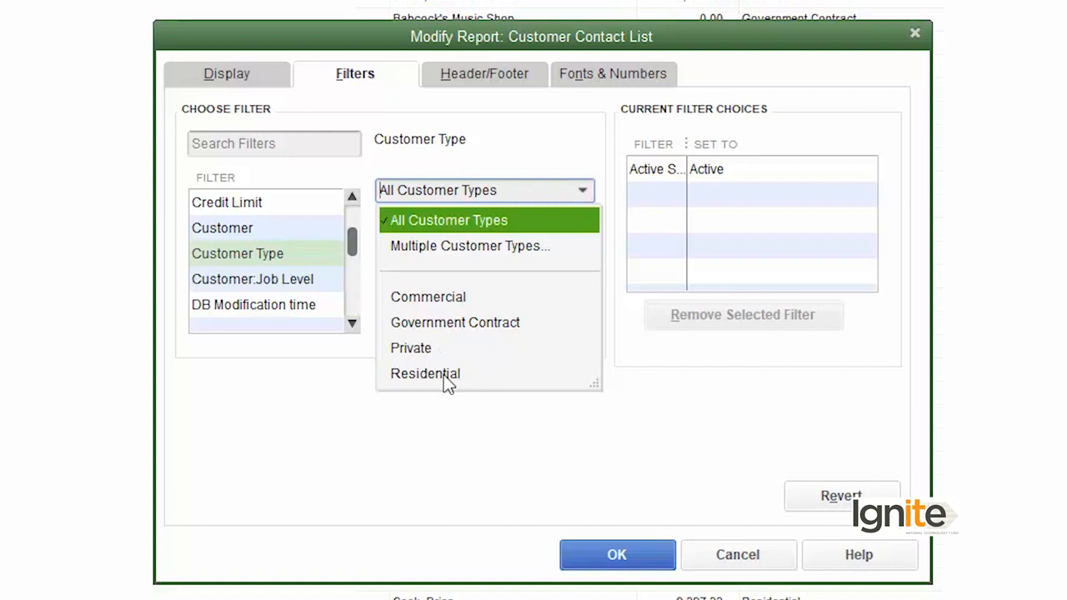
left_click(433, 349)
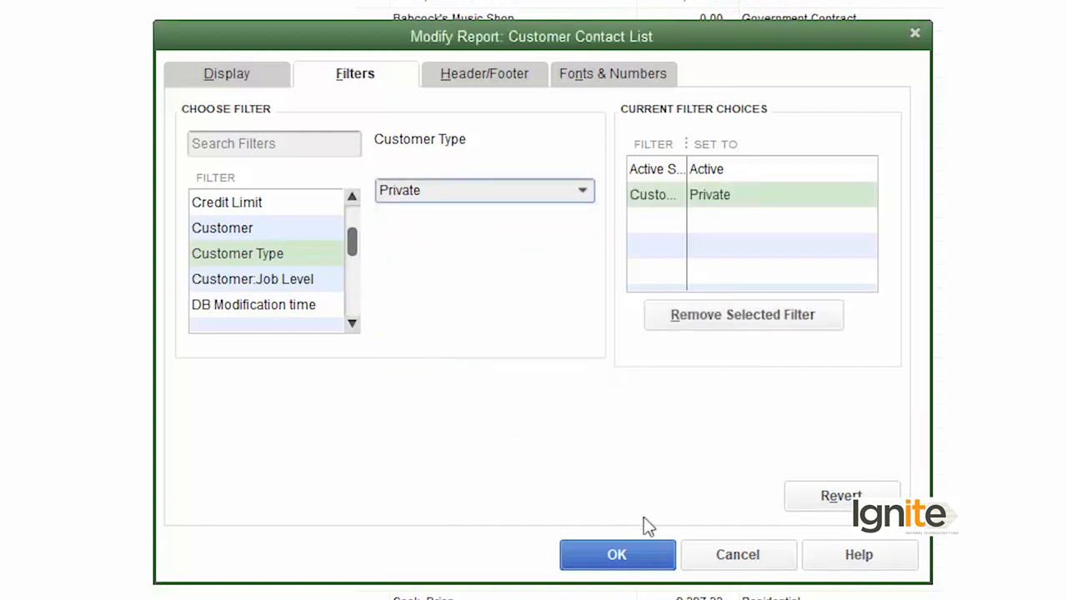
left_click(655, 555)
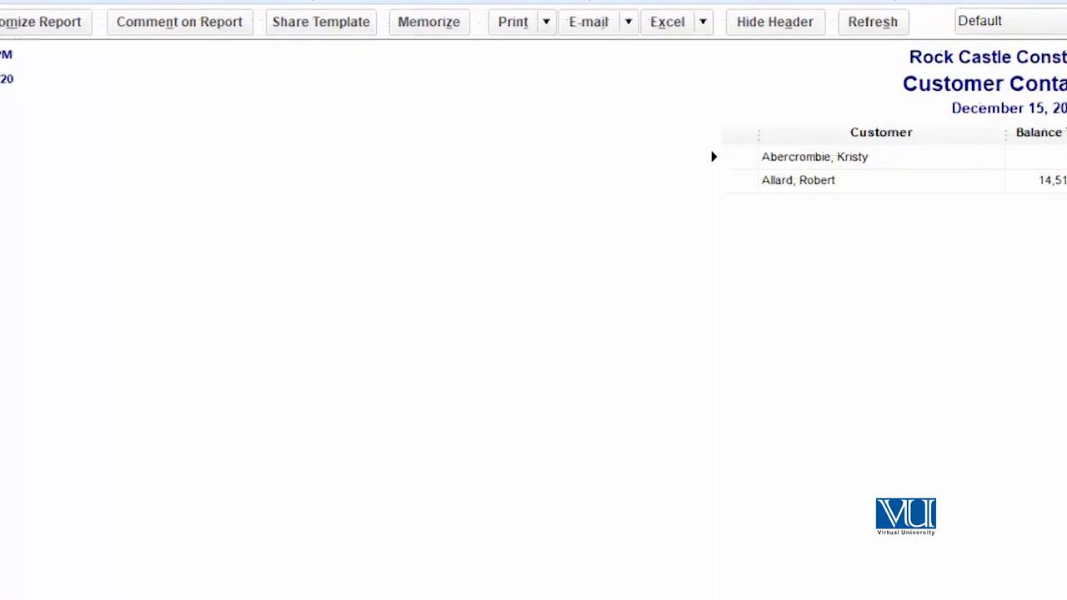
- Change the report's Customer Type filter to multiple customer types, selecting Private and Government Contract, and apply it
left_click(50, 25)
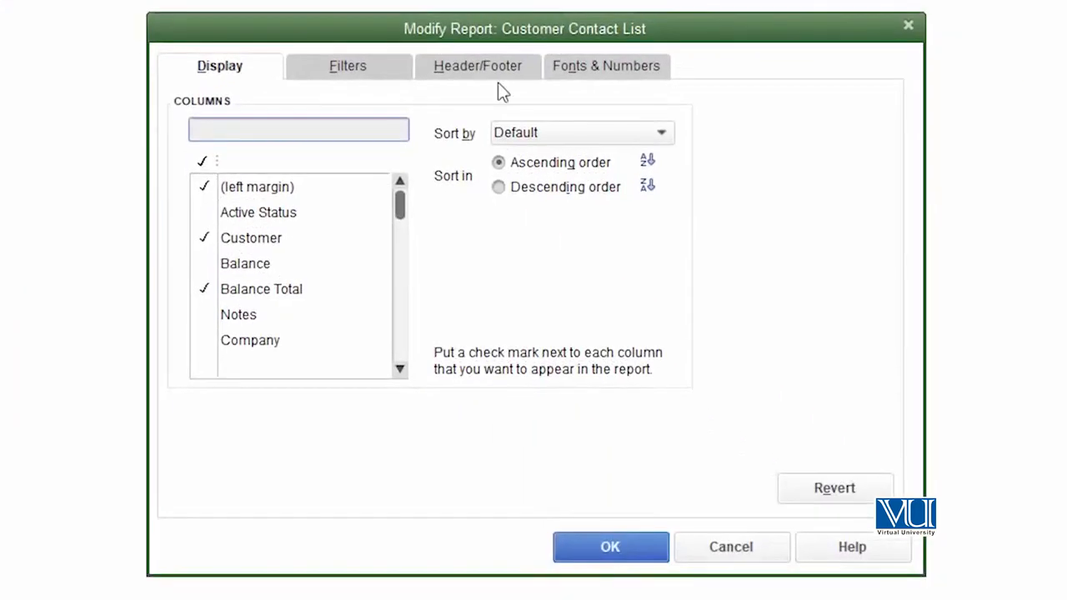
left_click(335, 65)
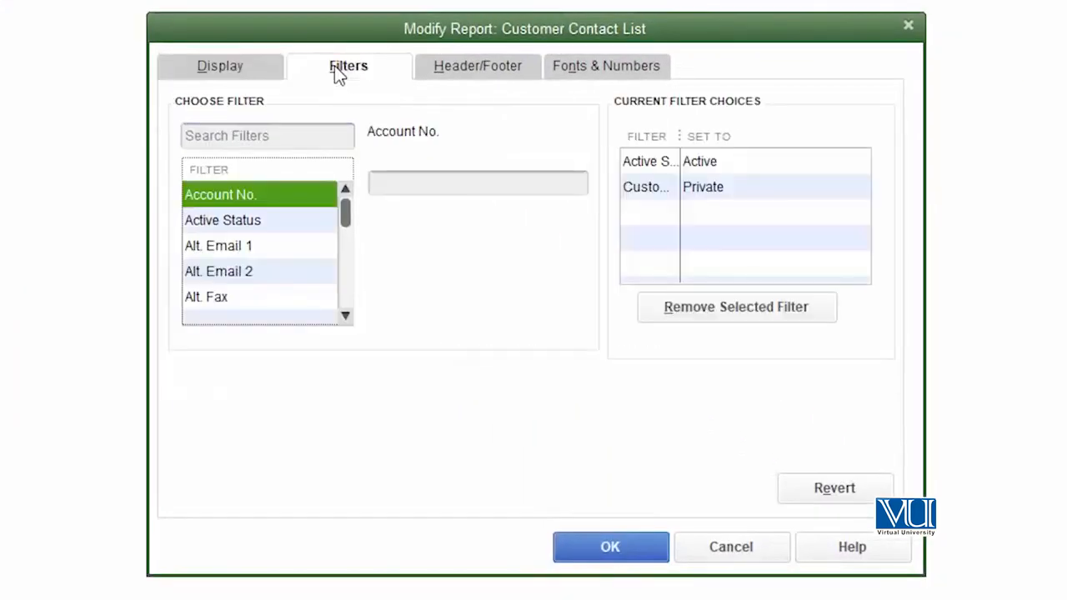
left_click(345, 316)
left_click(345, 317)
left_click(345, 317)
left_click(345, 317)
left_click(345, 317)
left_click(345, 316)
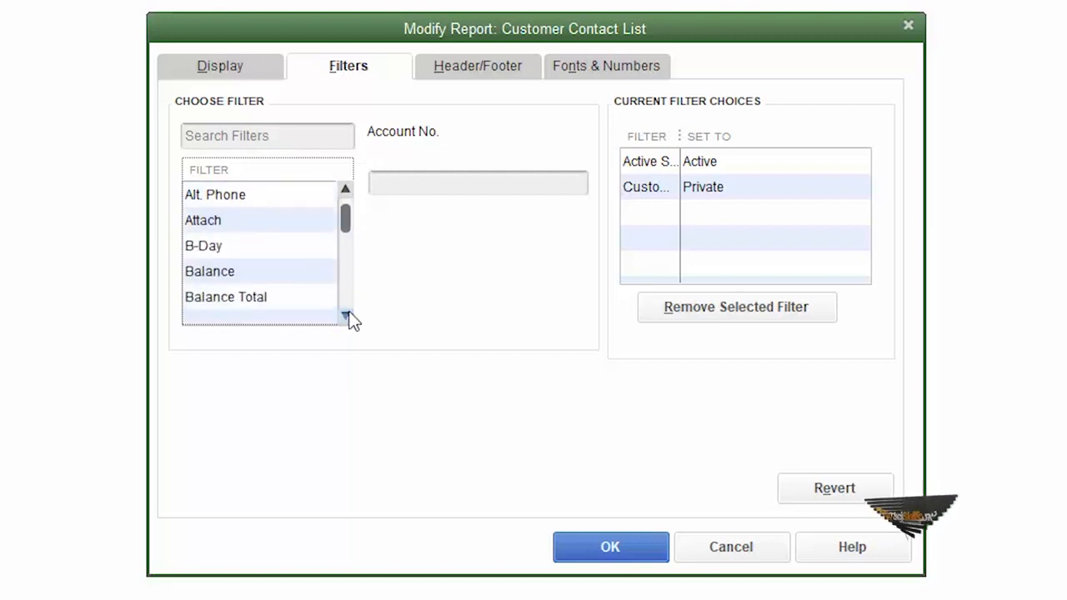
left_click(345, 317)
left_click(345, 317)
left_click(345, 316)
scroll(345, 317, "down", 12)
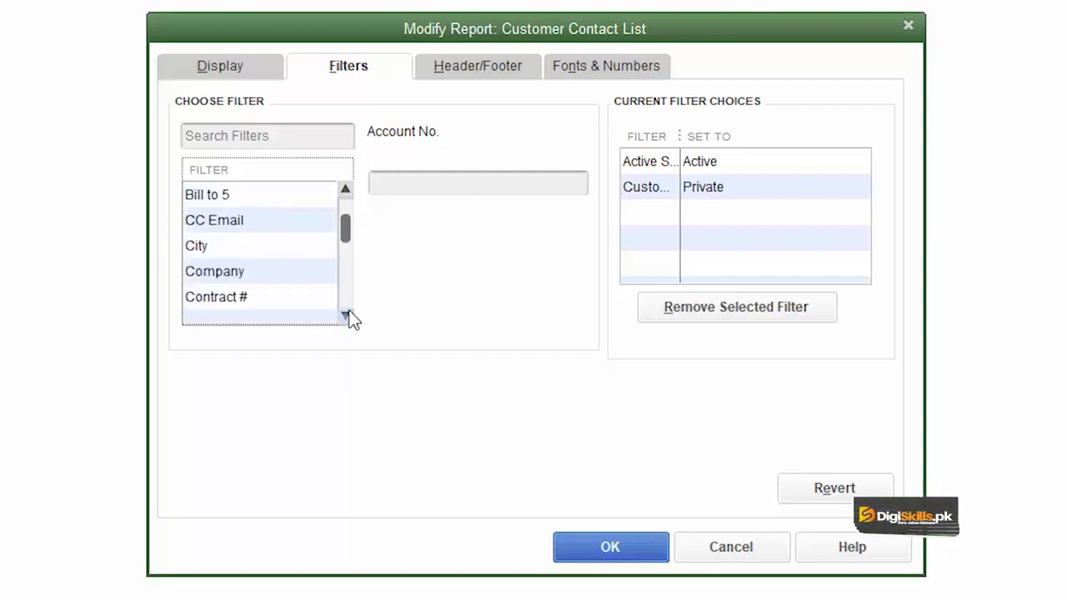
left_click(278, 275)
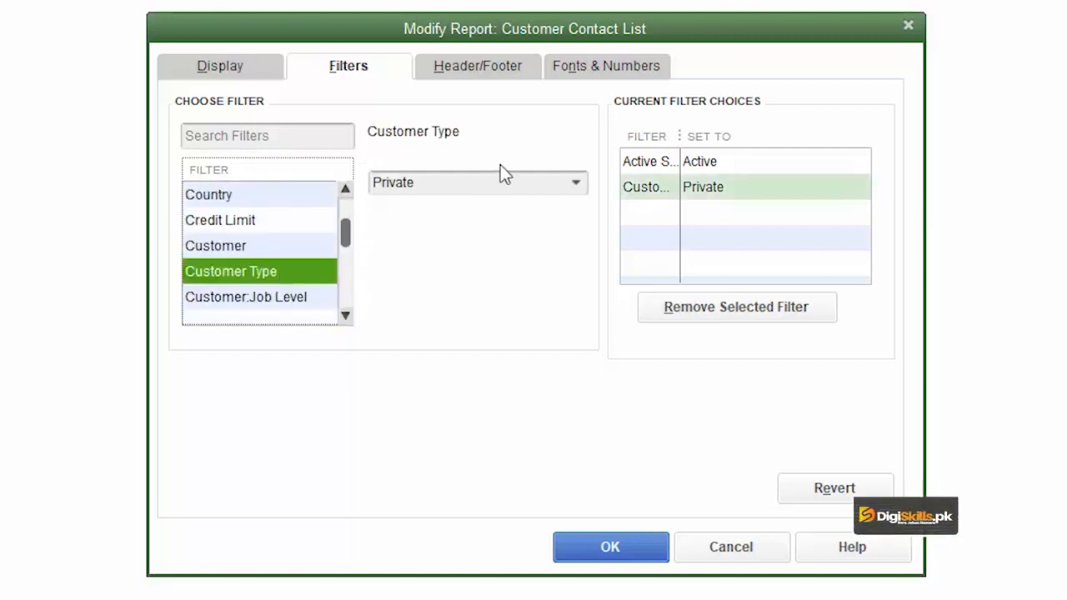
left_click(577, 185)
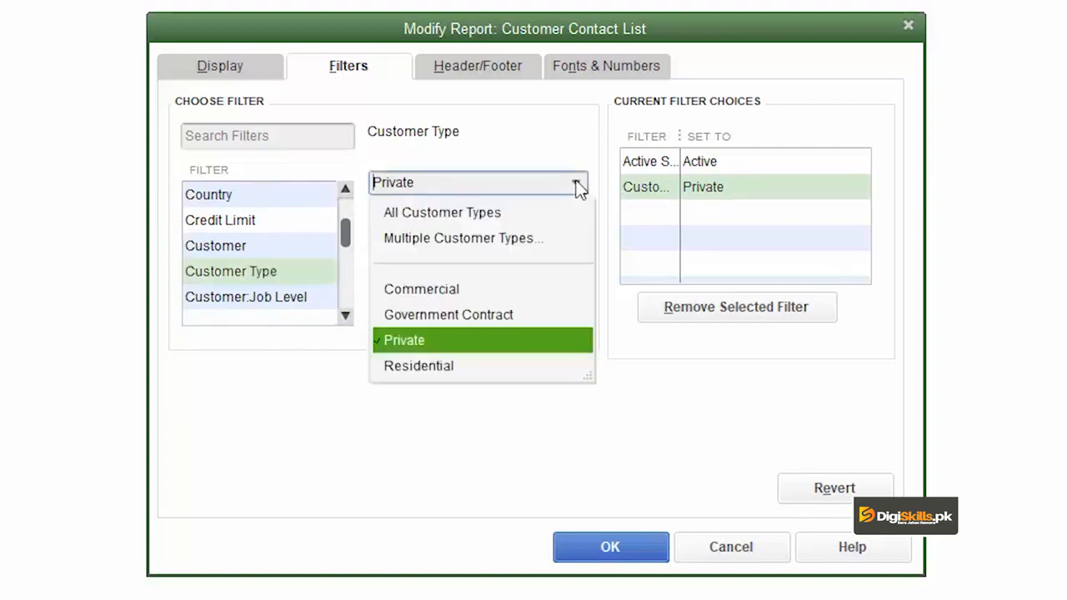
left_click(538, 238)
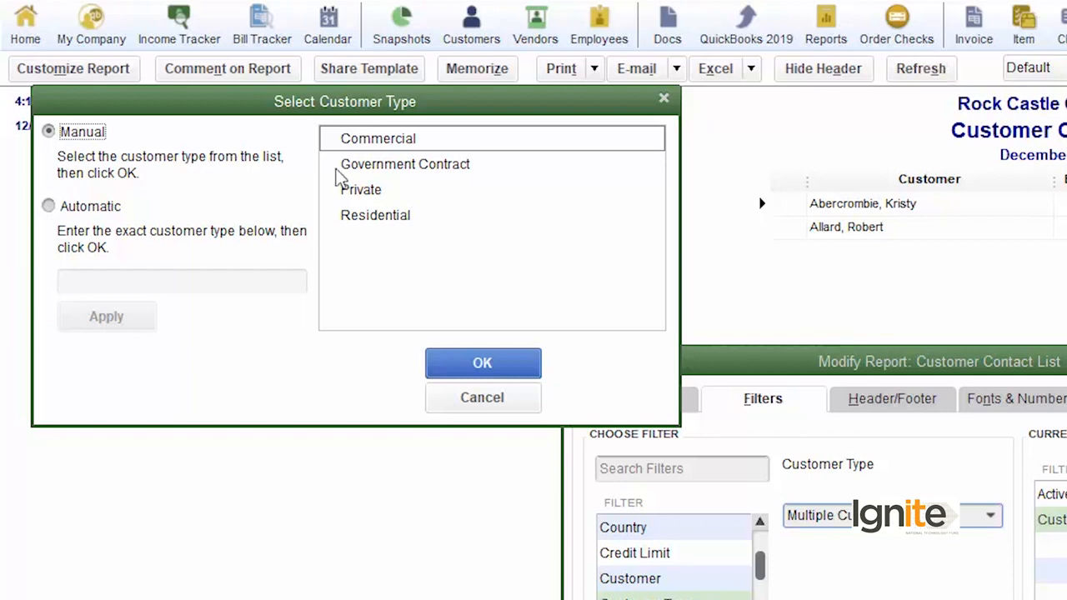
left_click(355, 192)
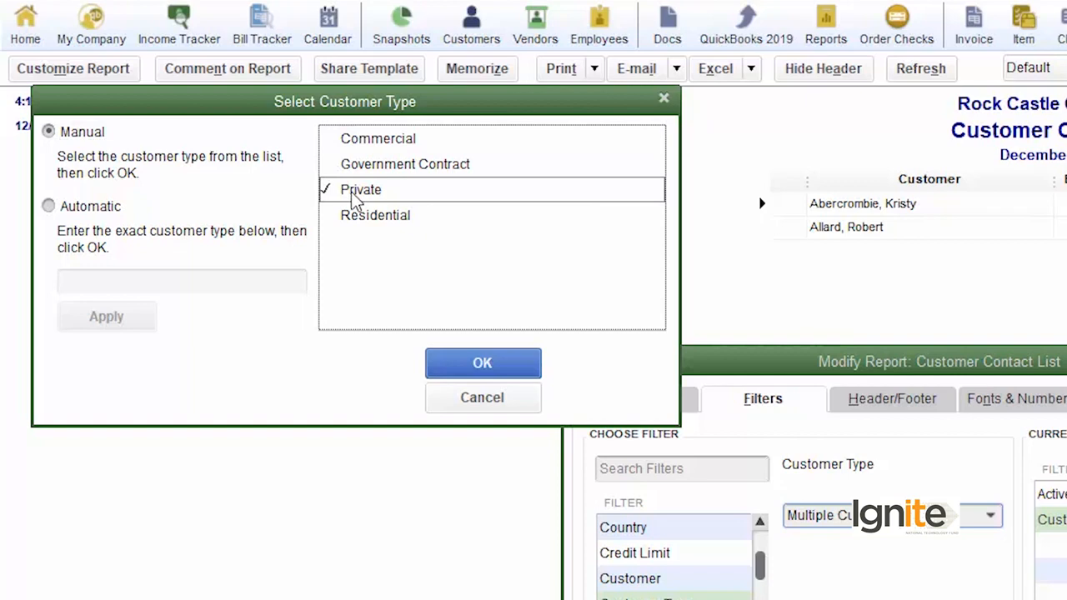
left_click(327, 165)
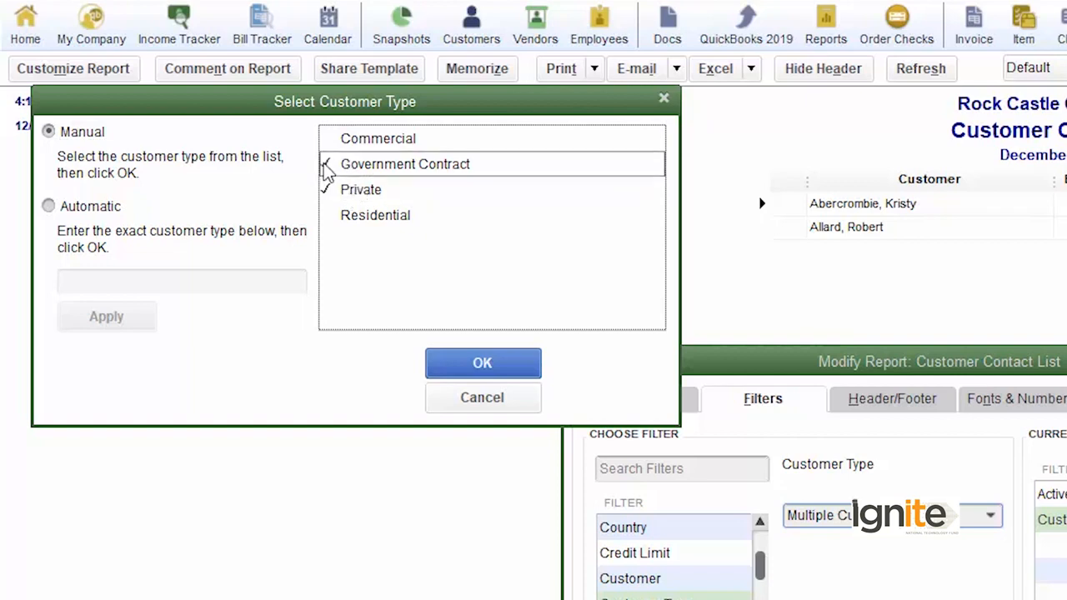
left_click(482, 363)
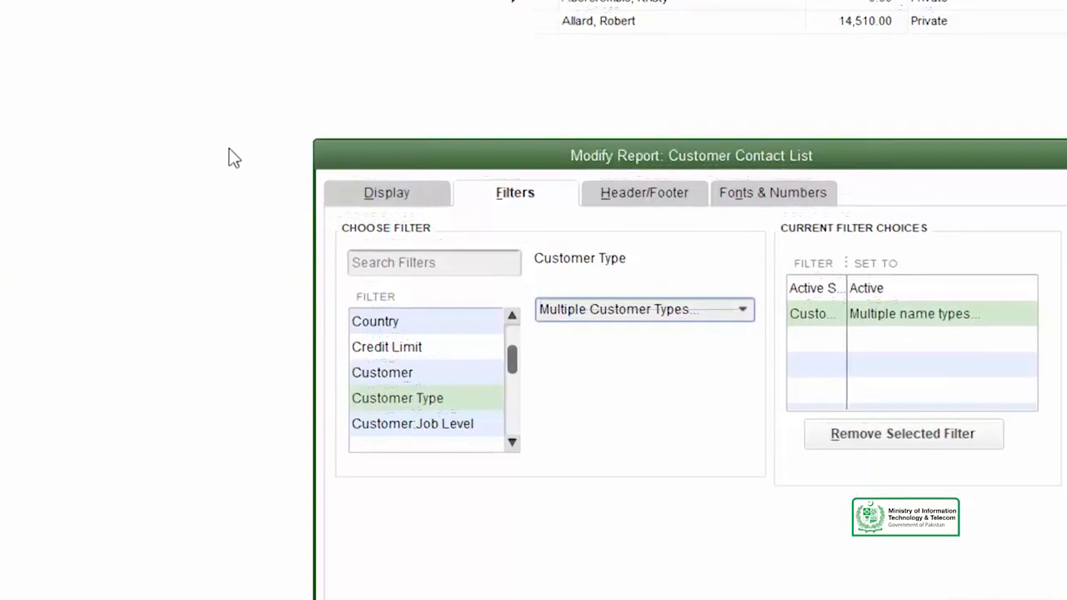
left_click(616, 565)
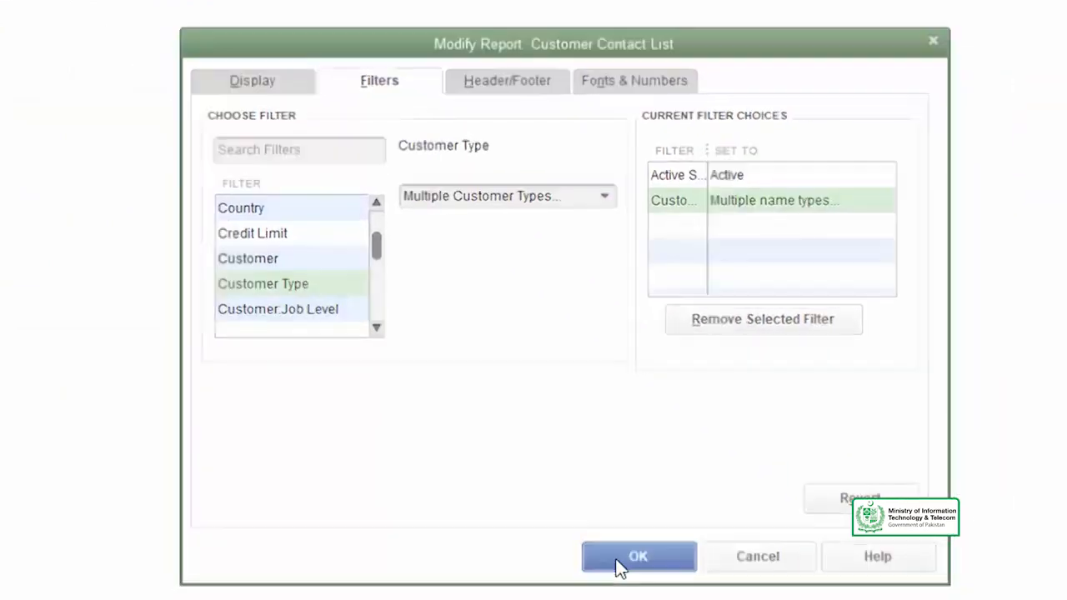